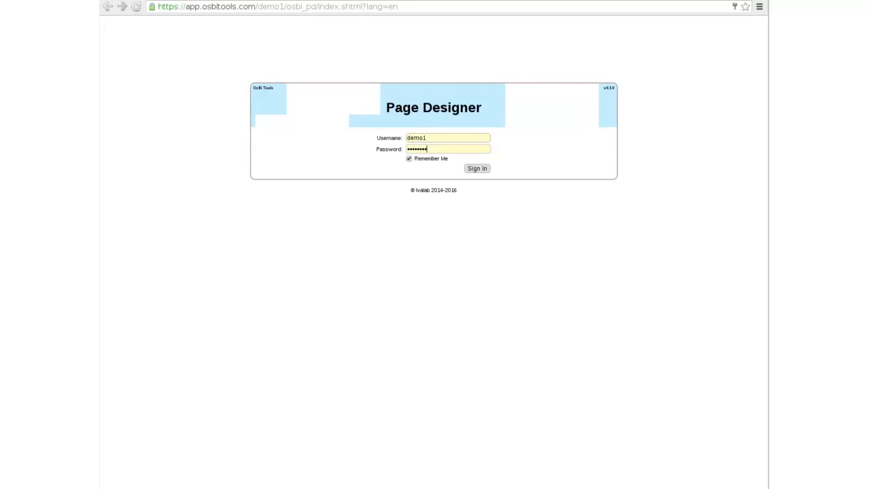
- Sign in to Page Designer and create a project named demo
key(Return)
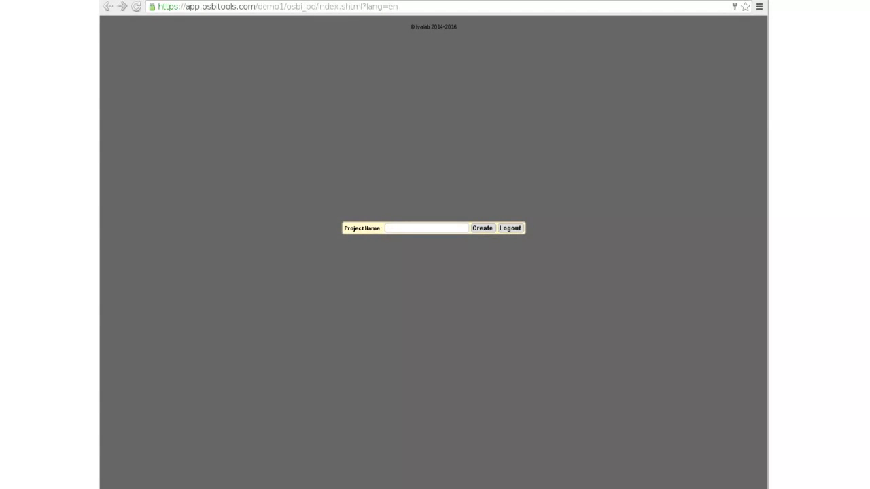
text(demo)
key(Return)
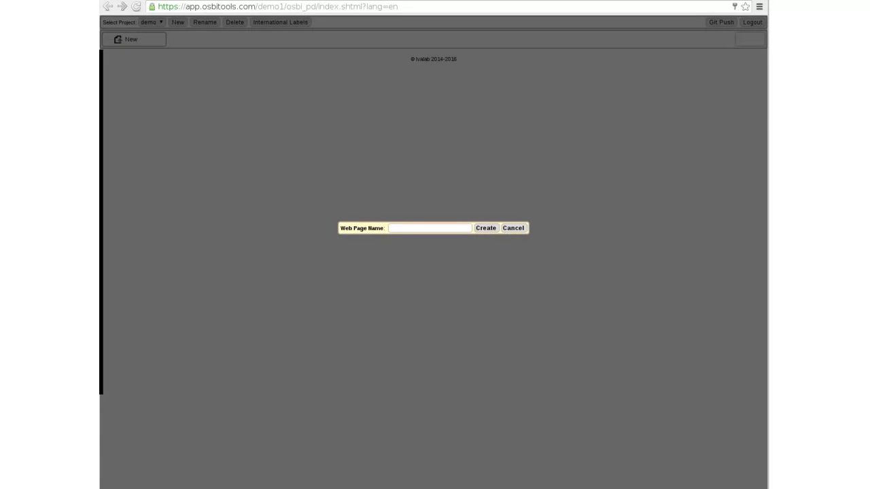
- Create a web page named global_air and add a Tab Box container to it
text(global_air)
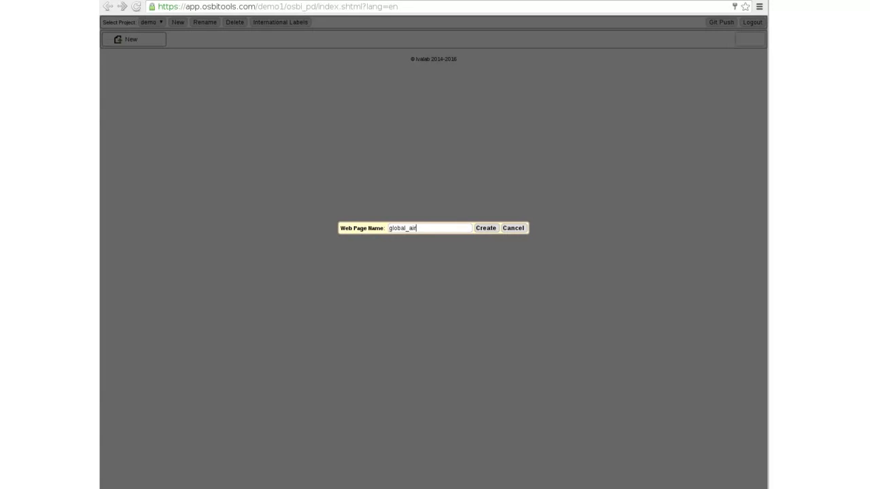
key(Return)
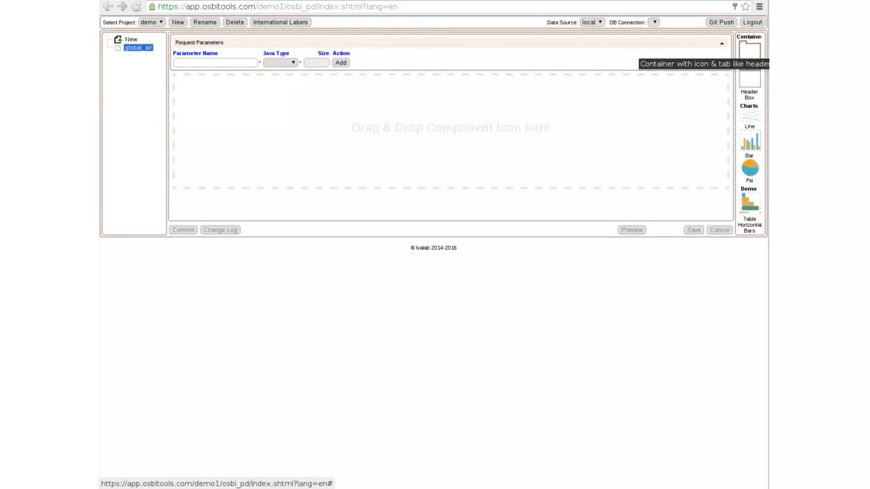
drag(749, 51, 294, 132)
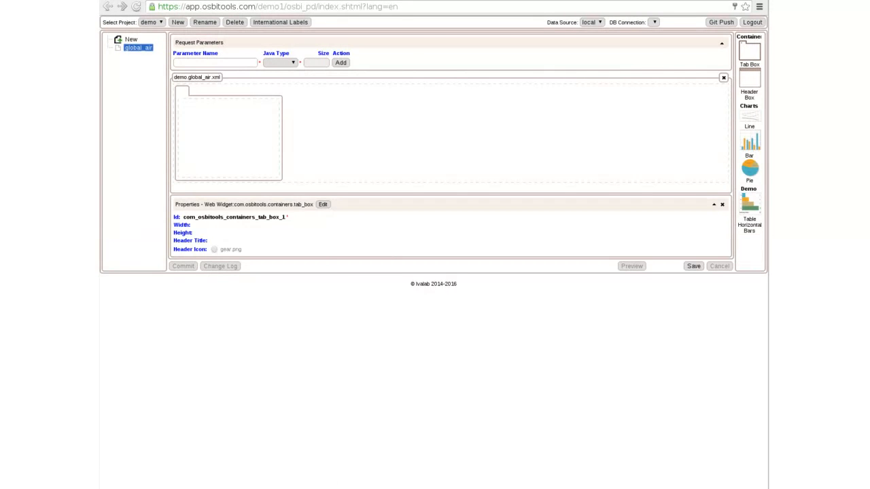
- Upload earth_thermometer.png from the Documents folder as a new icon and set it as the tab box's header icon
click(323, 204)
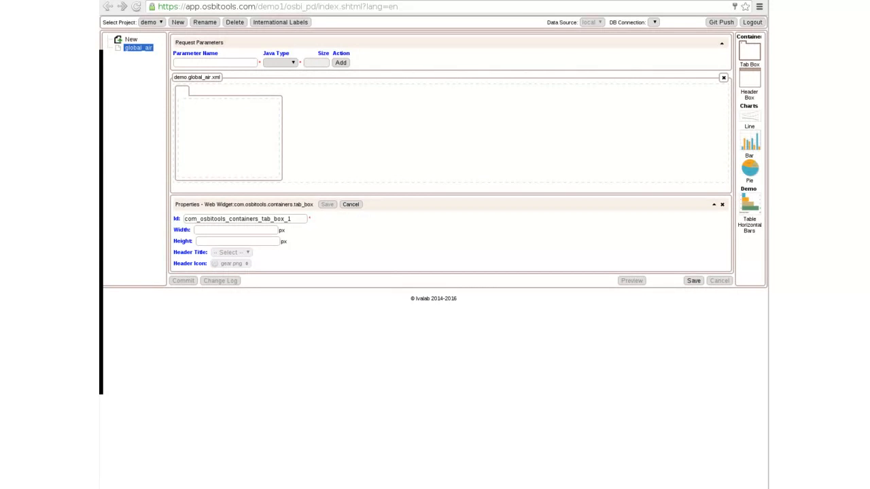
click(238, 264)
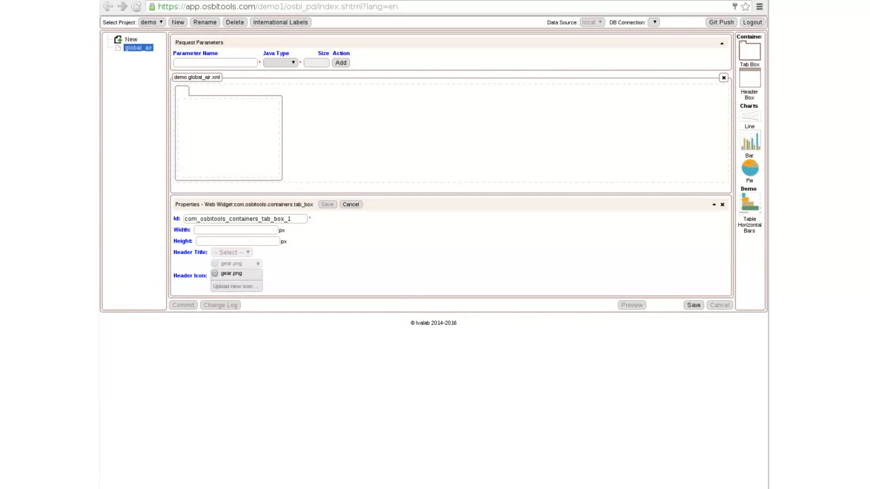
click(238, 264)
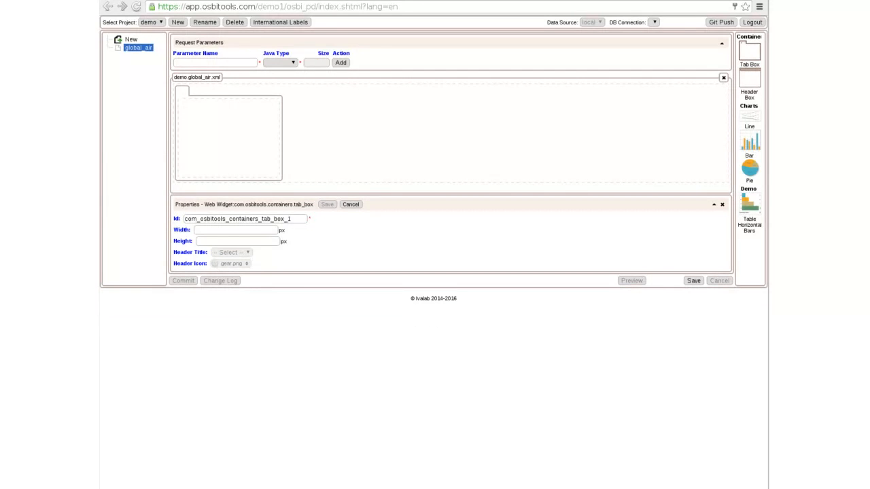
click(235, 264)
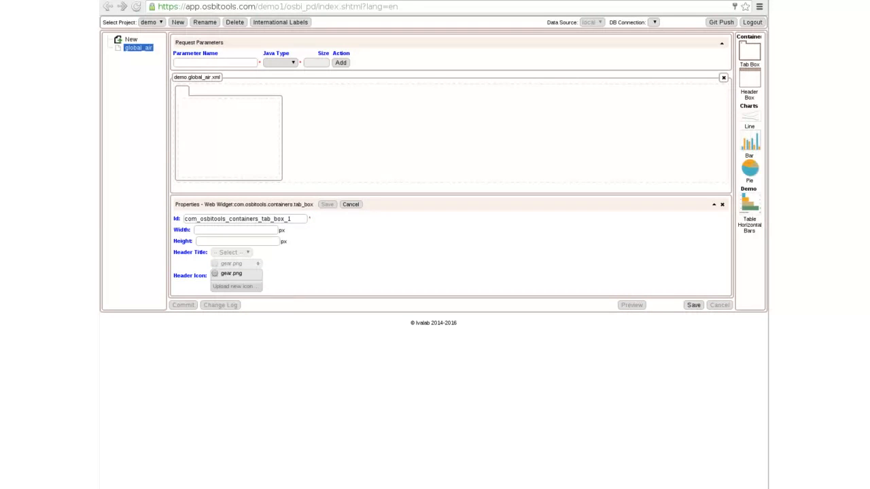
click(235, 287)
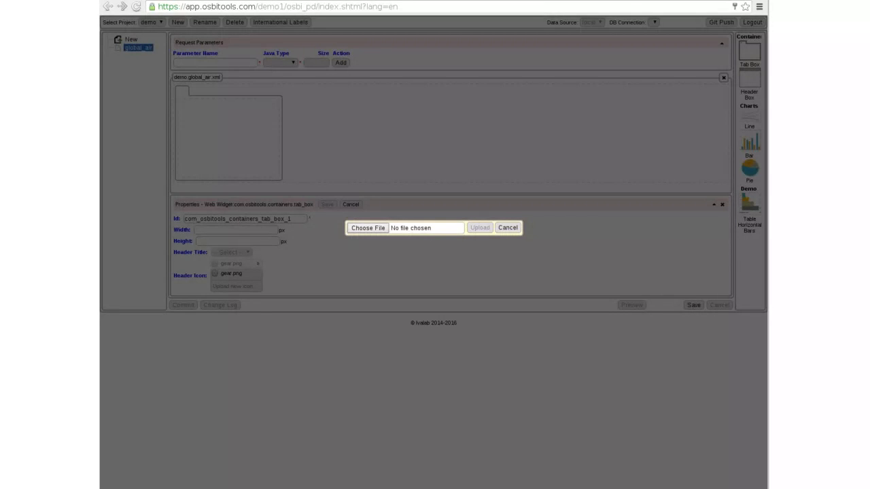
click(368, 228)
click(356, 162)
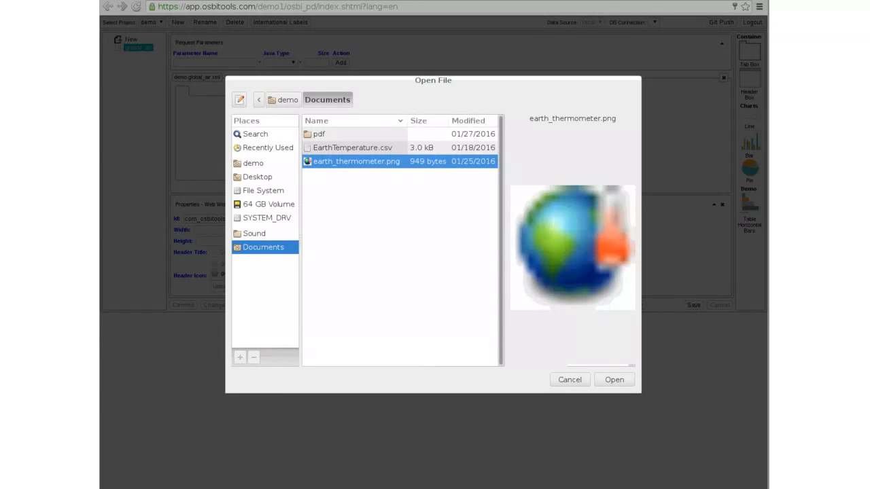
click(614, 380)
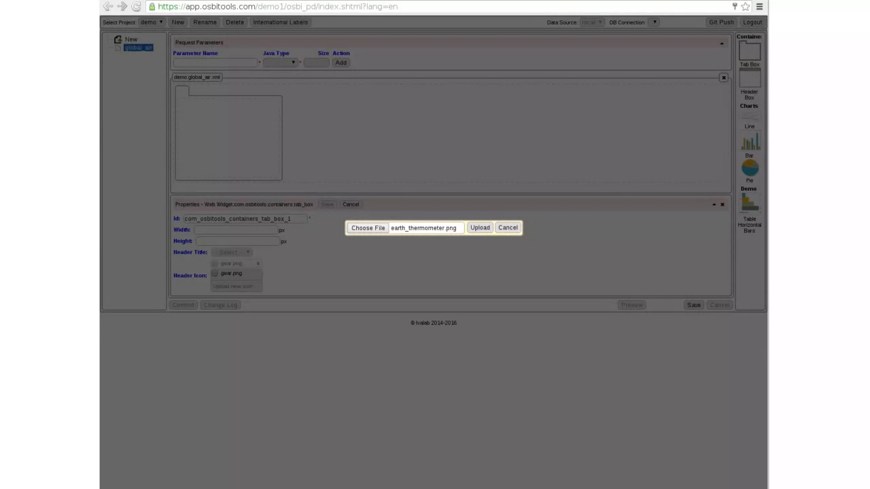
click(479, 228)
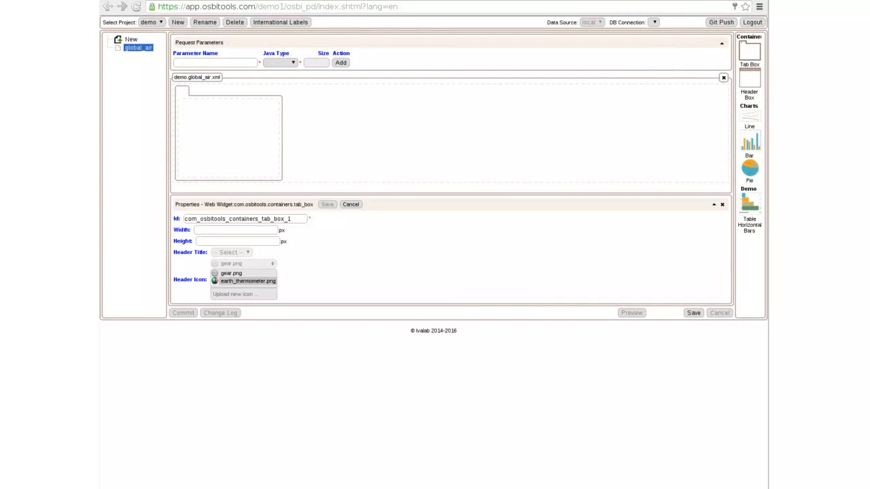
click(248, 282)
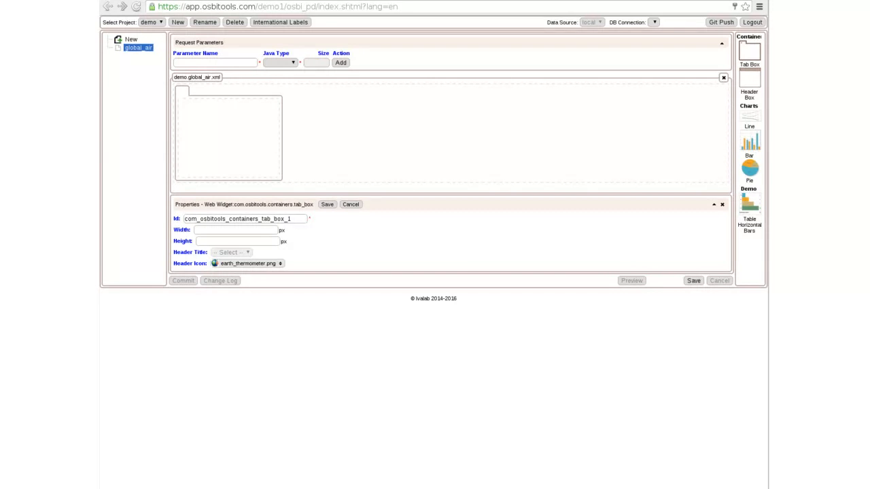
- Add and save the international label LL_EARTH_TEMP_HEADER with the English text "Annual-mean surface air temperature"
click(280, 23)
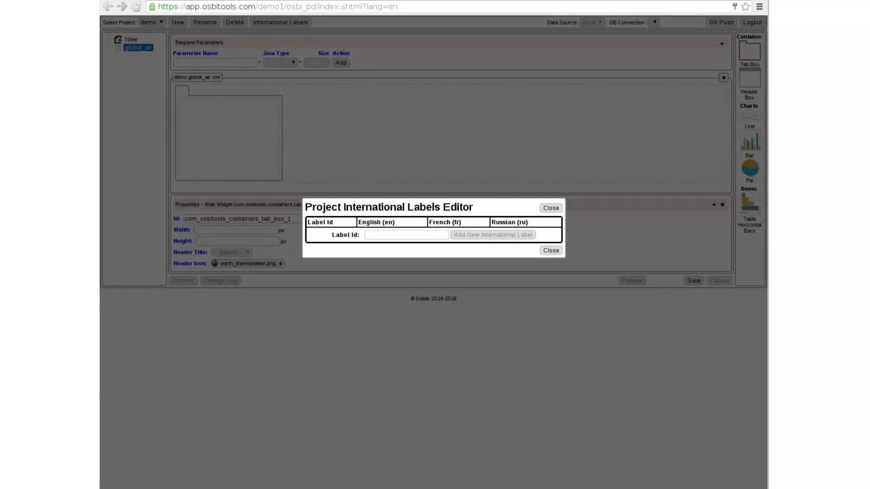
key(ctrl+v)
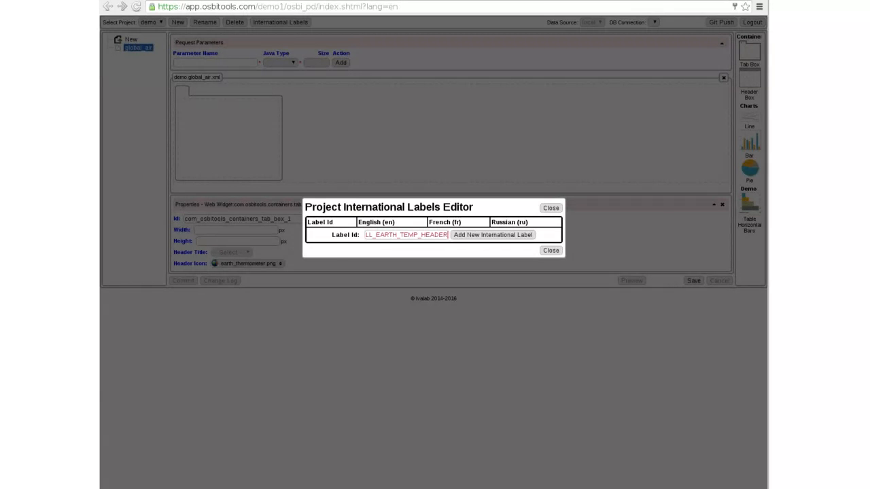
key(Return)
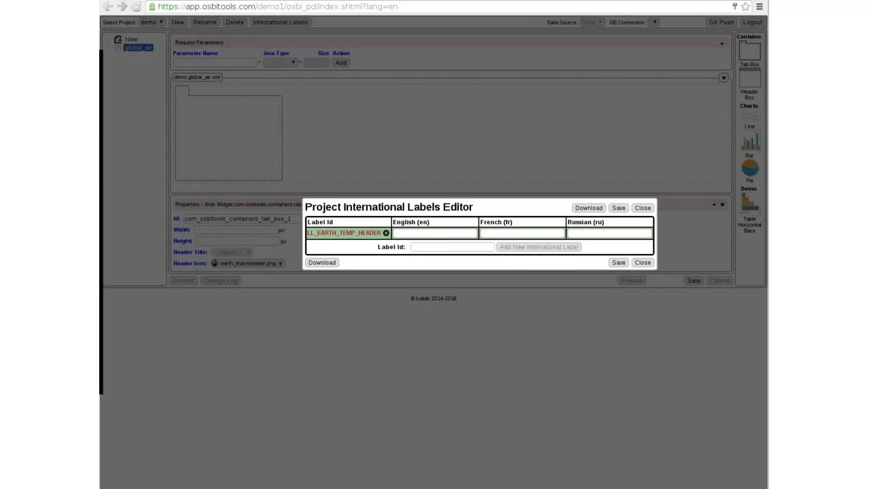
text(mean surface air temperature)
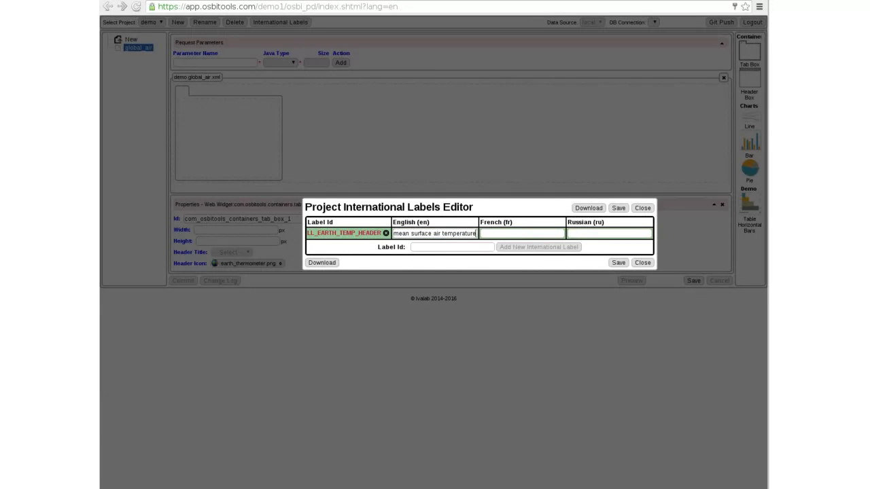
key(Home)
click(619, 264)
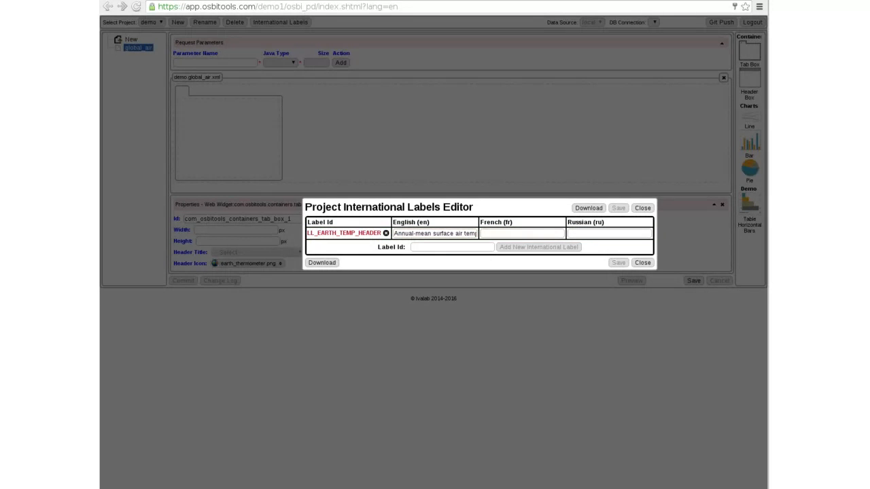
click(643, 263)
- Set the tab box's header title to LL_EARTH_TEMP_HEADER and save its properties
click(257, 252)
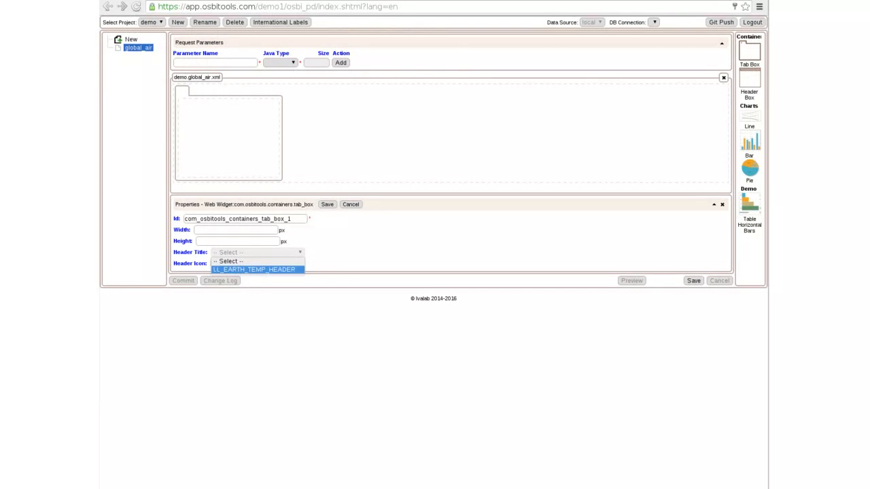
click(254, 270)
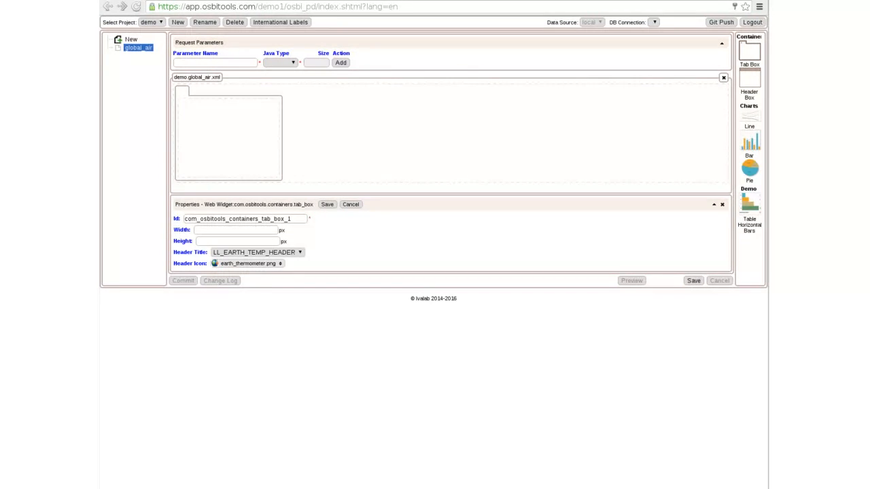
click(328, 205)
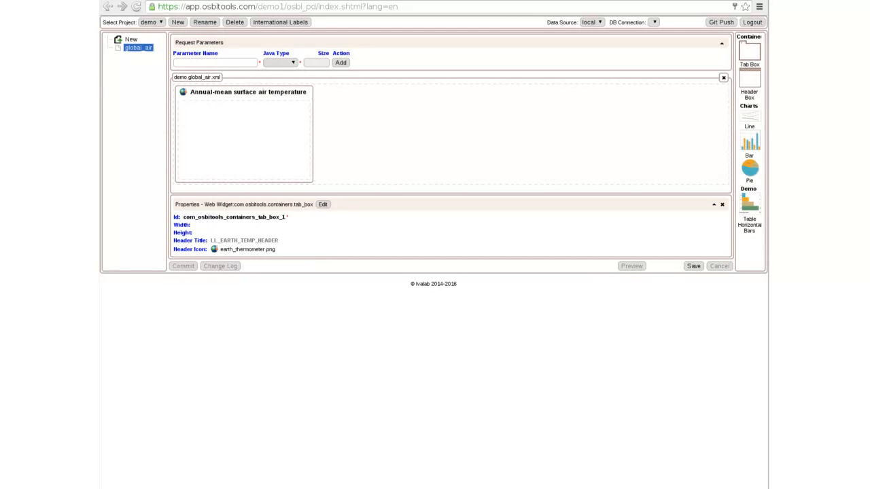
- Set the tab box's width to 495 px and save the change
click(323, 205)
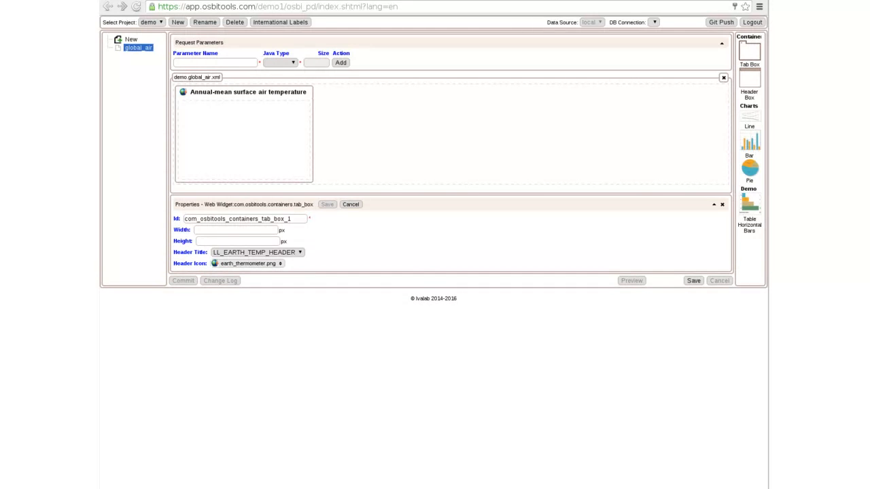
click(236, 230)
text(495)
key(Return)
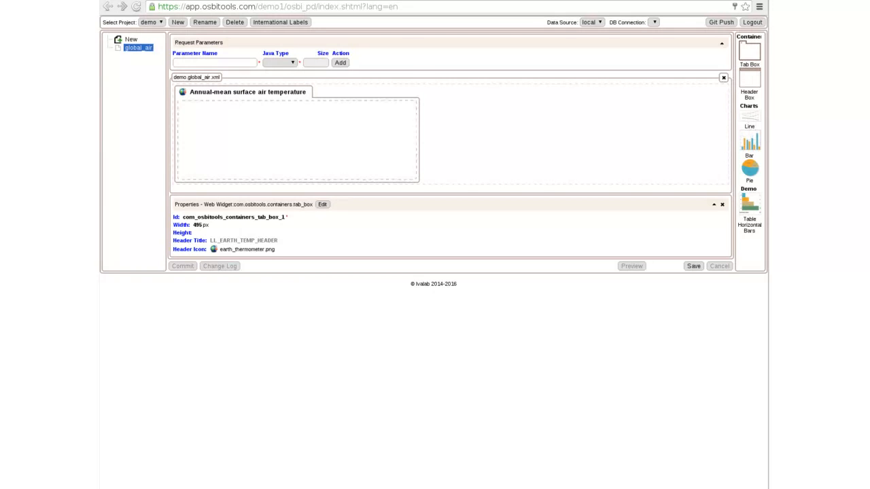
- Add a Line chart inside the tab box and set its DataSource map name to demo.earth_temp
drag(749, 116, 326, 139)
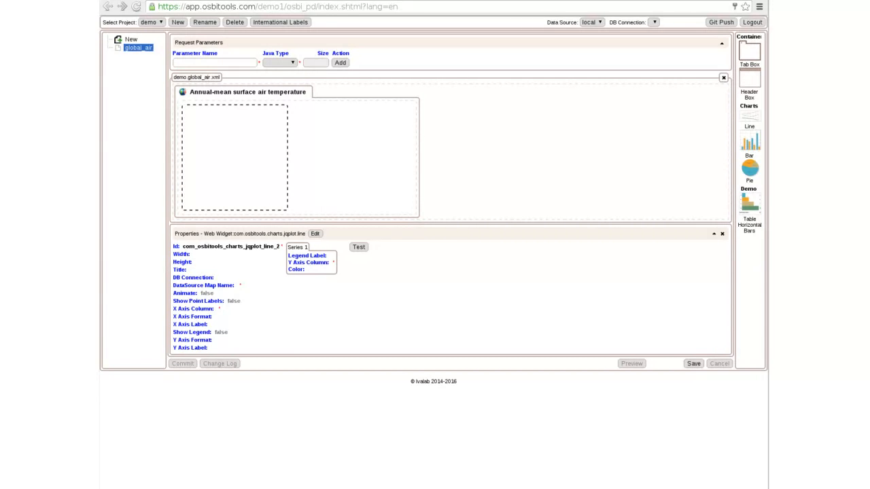
click(316, 234)
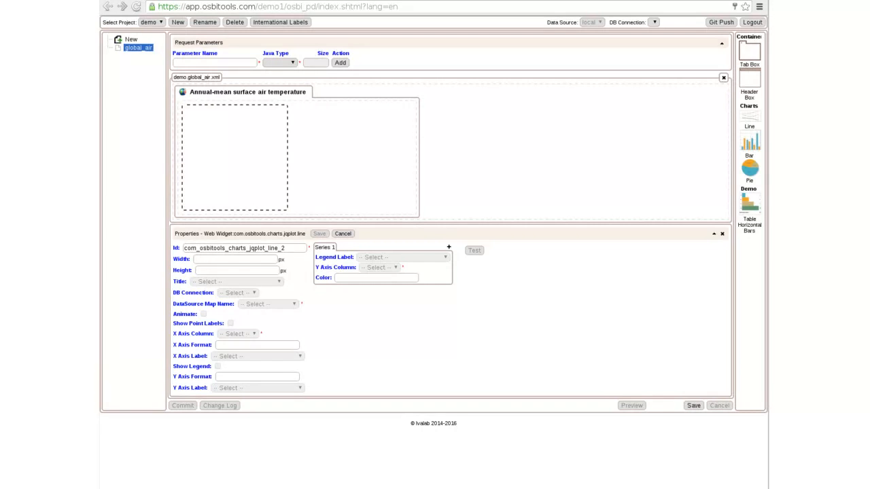
click(268, 305)
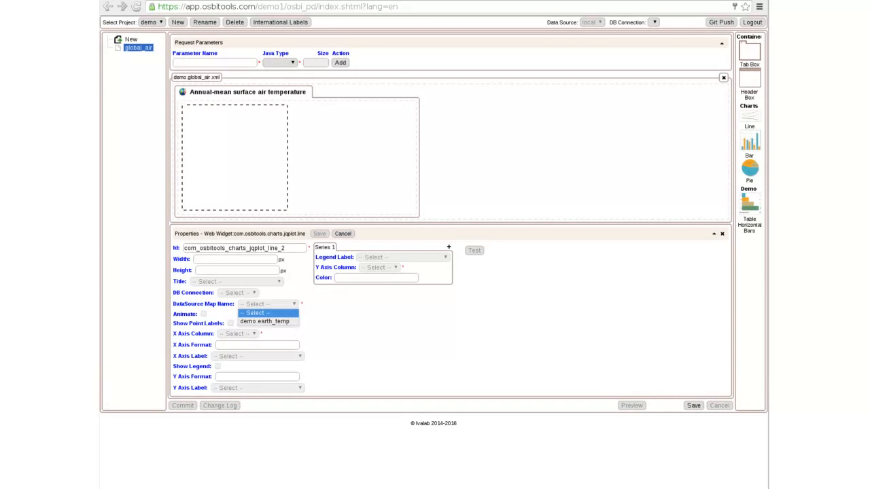
click(265, 321)
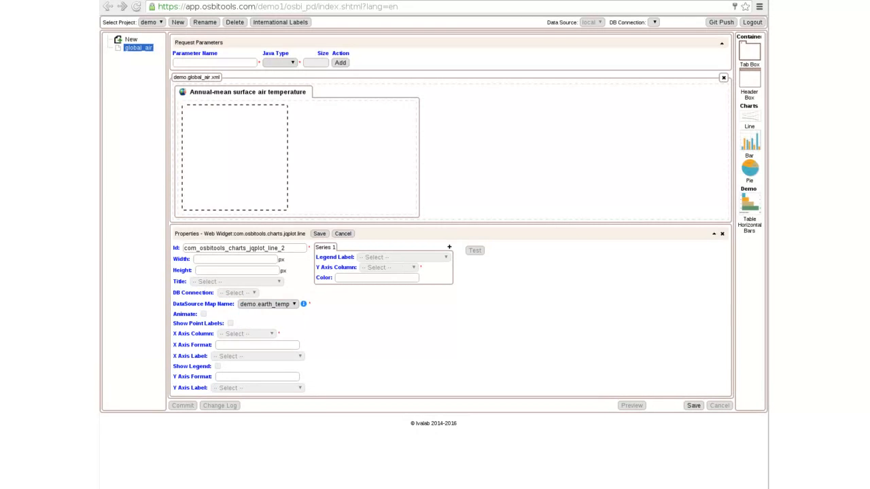
- Set the line chart's X axis column to YEAR and Series 1's Y axis column to ANNUAL_MEAN
click(246, 334)
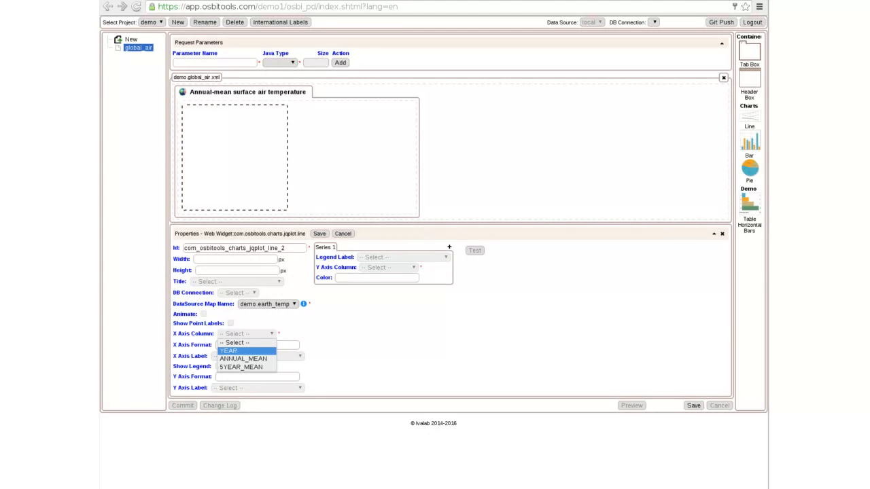
key(Return)
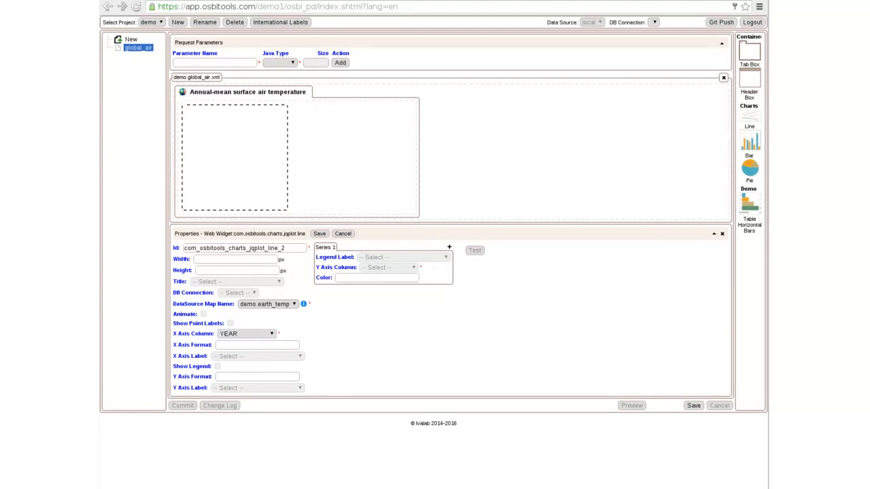
click(388, 267)
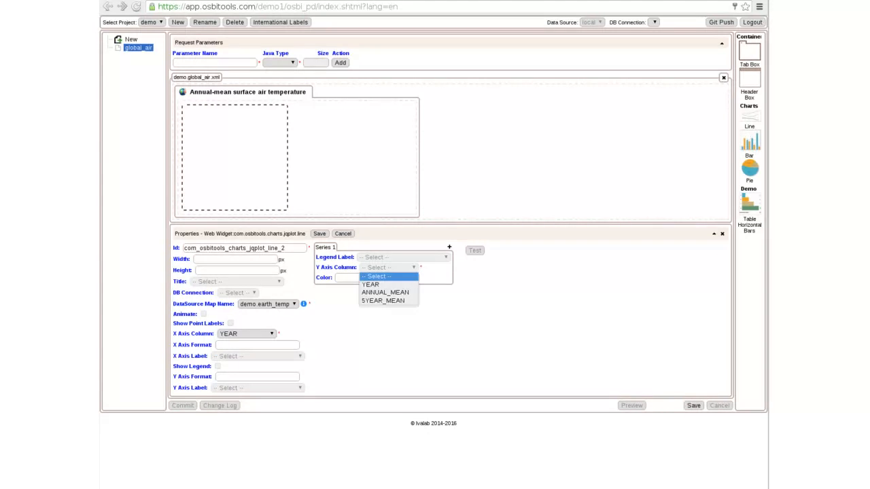
key(Down)
key(Down)
key(Return)
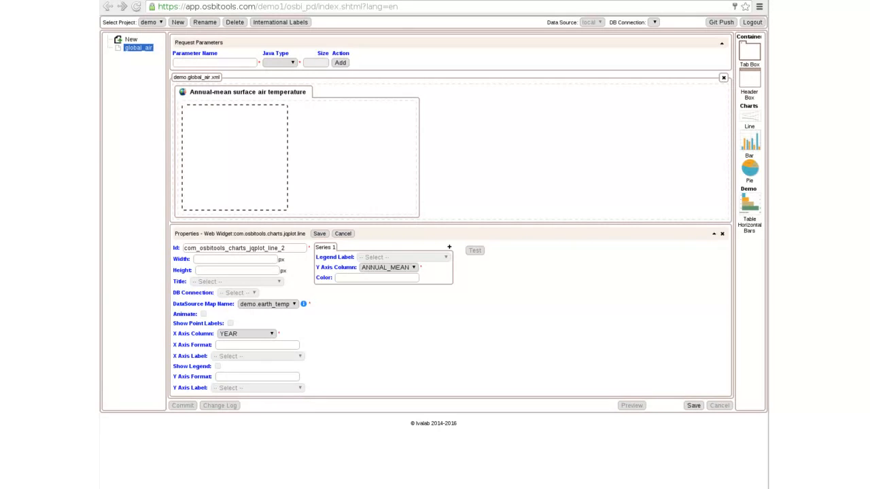
- Add the international label LL_EARTH_TEMP_PAGE_TITLE and paste the global annual-mean surface air temperature title (base period 1951-1980) as its English text
text(LL_EARTH_TEMP_PAGE_TITLE)
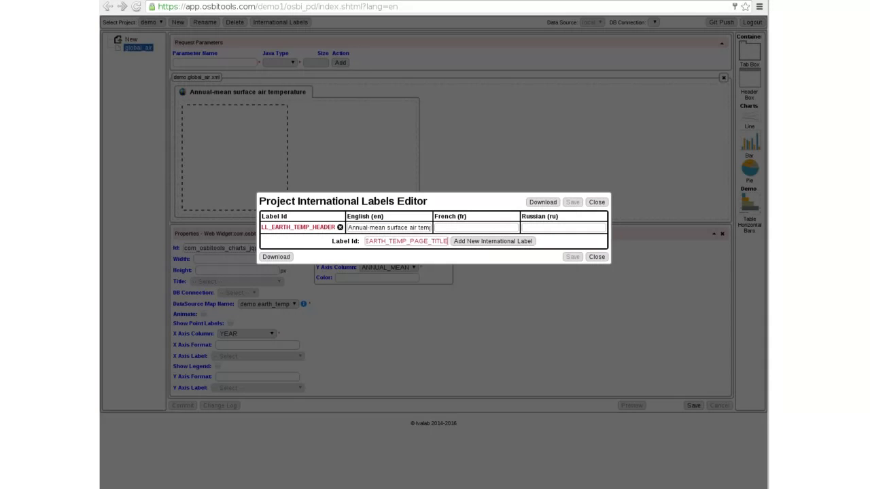
key(Return)
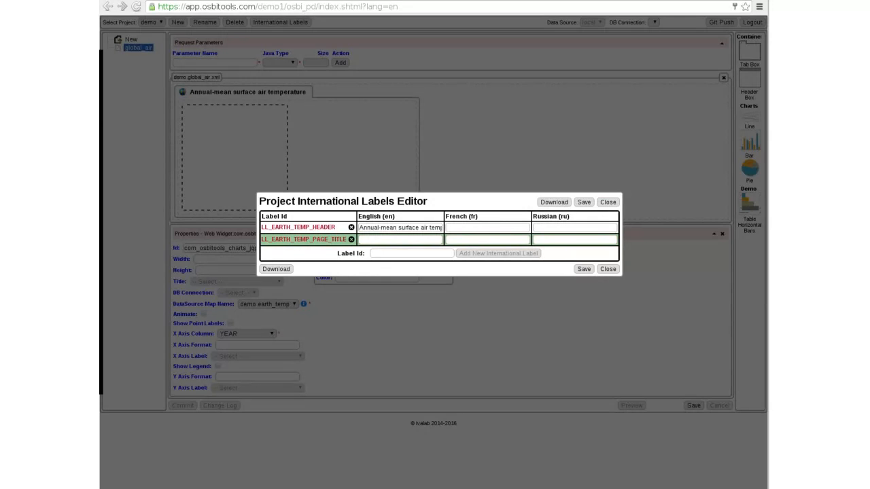
key(ctrl+v)
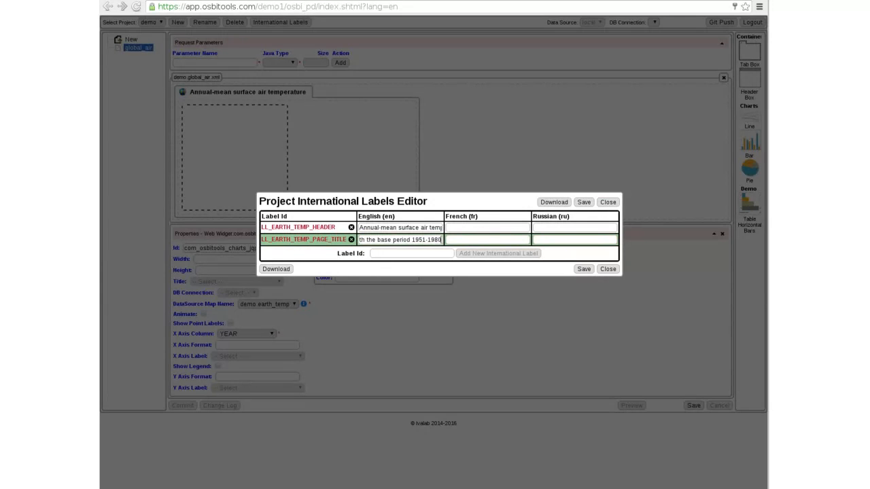
key(alt+Tab)
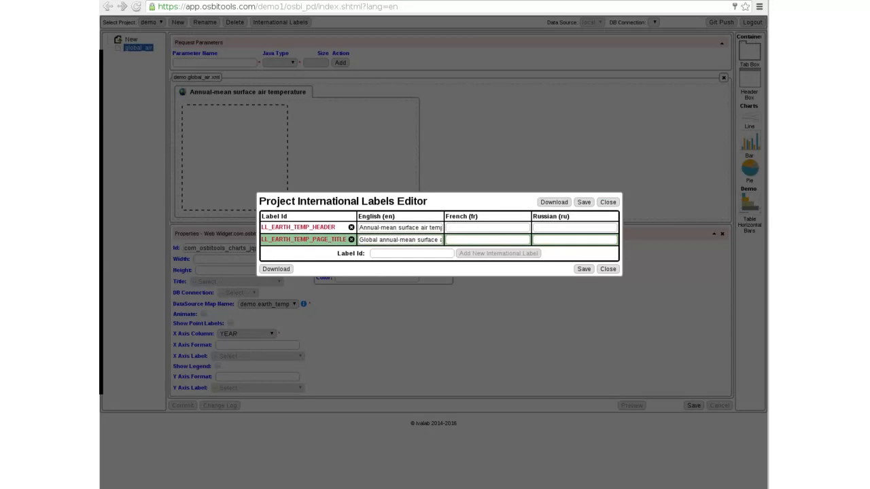
- Add the international label LL_YEAR with the English text "Year"
click(408, 254)
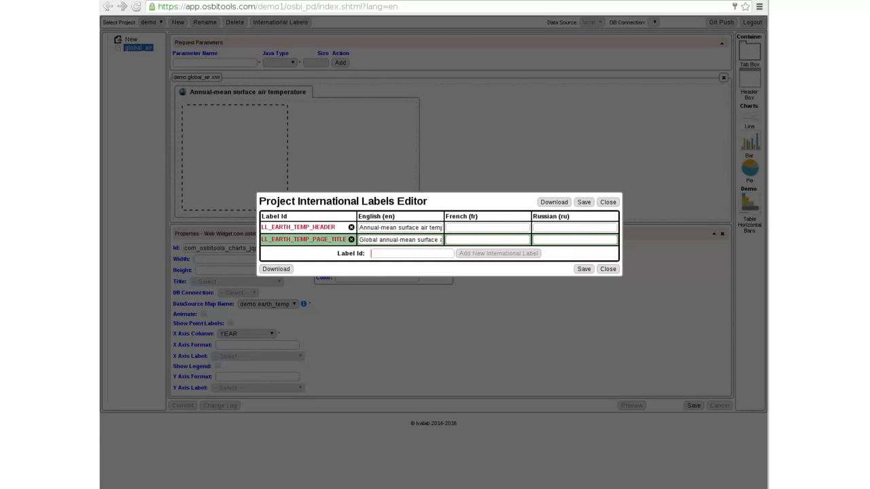
text(LL_YEAR)
key(Return)
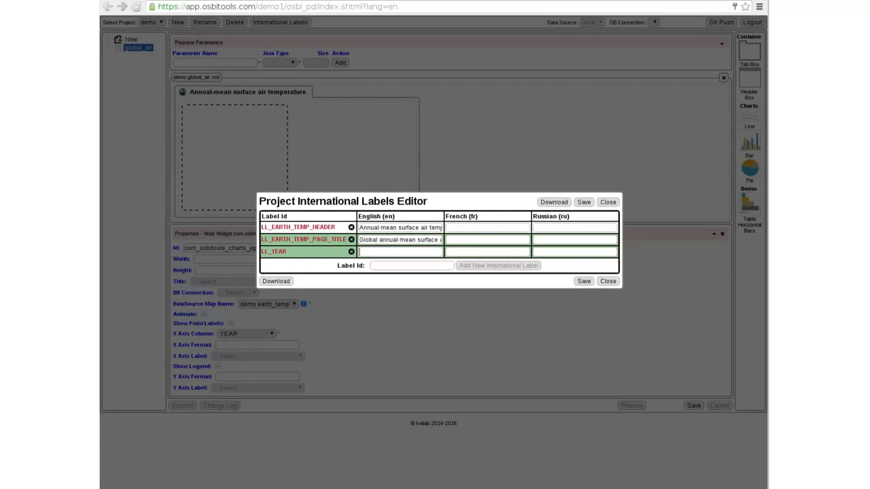
key(alt+Tab)
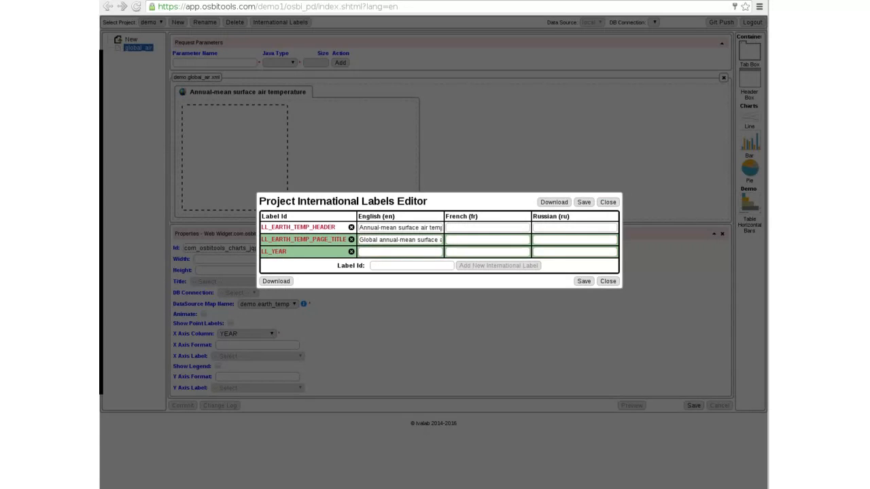
key(alt+Tab)
text(Year)
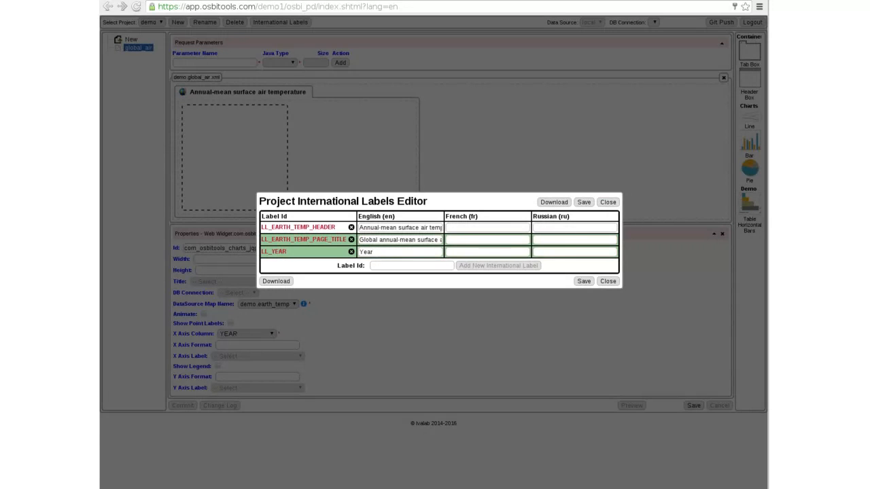
key(alt+Tab)
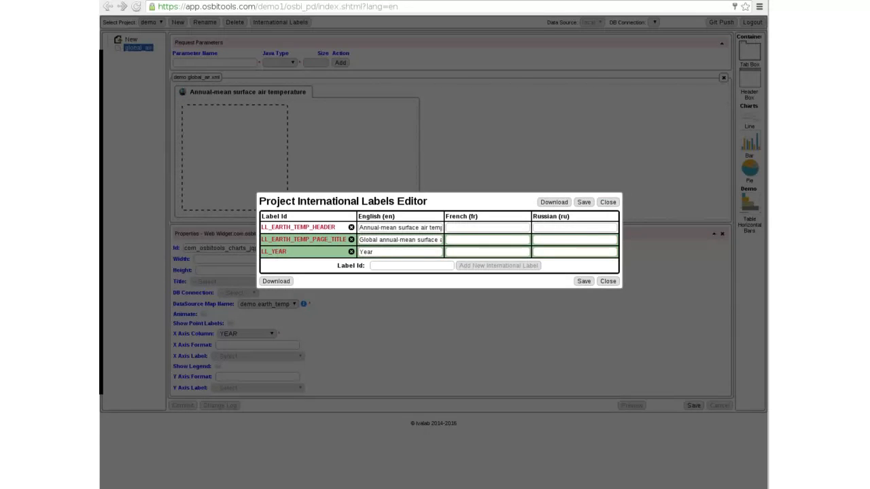
- Add the international label LL_TEMPERATURE with the English text "Temperature"
key(alt+Tab)
click(412, 265)
text(LL_TEMPERATURE)
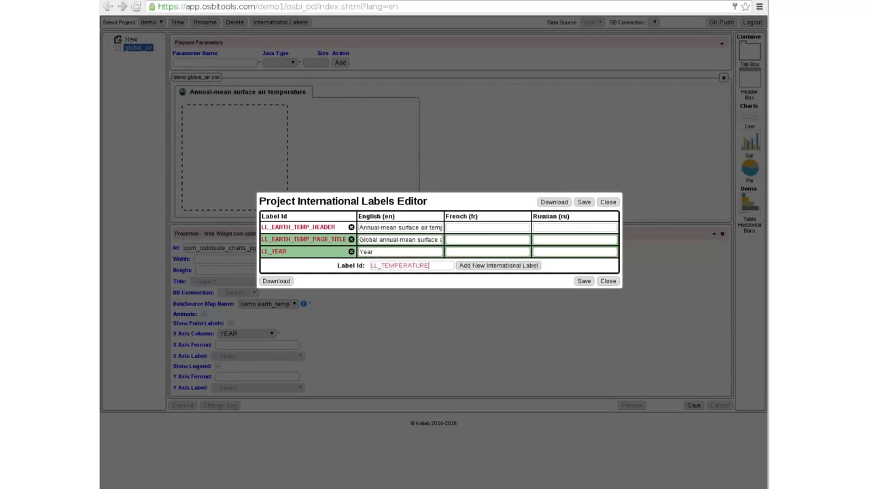
key(Return)
key(alt+Tab)
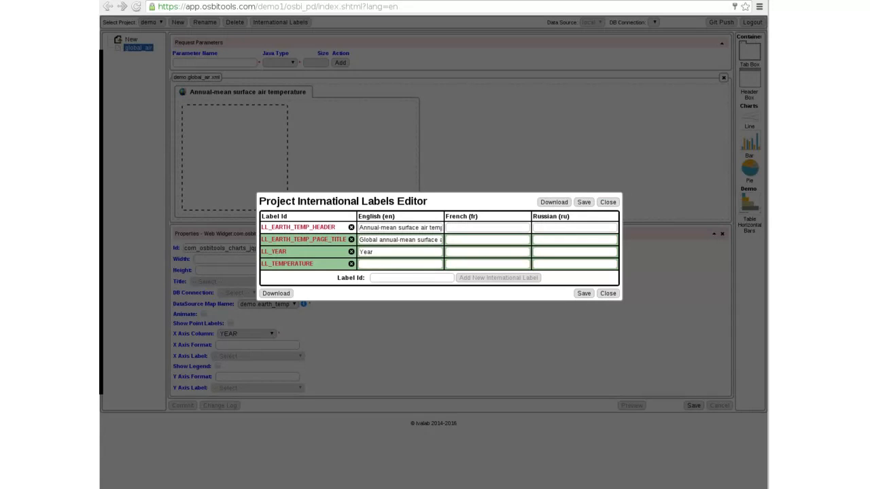
click(400, 264)
text(Temperature)
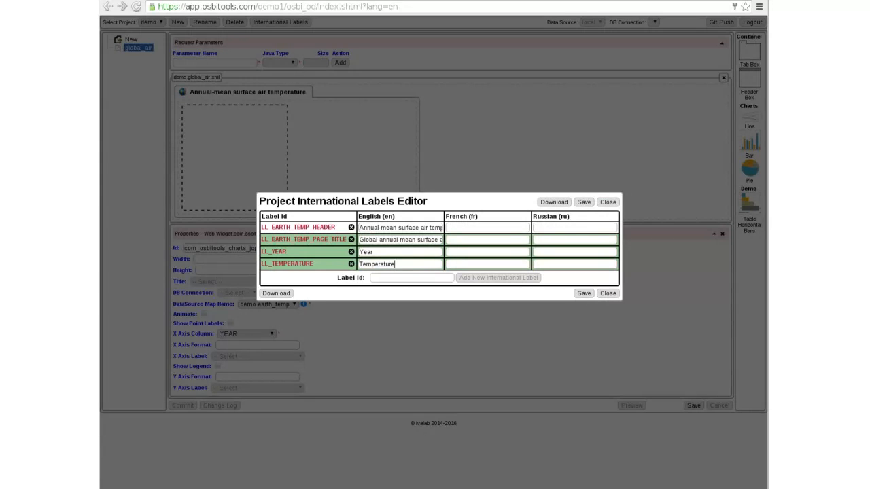
key(alt+Tab)
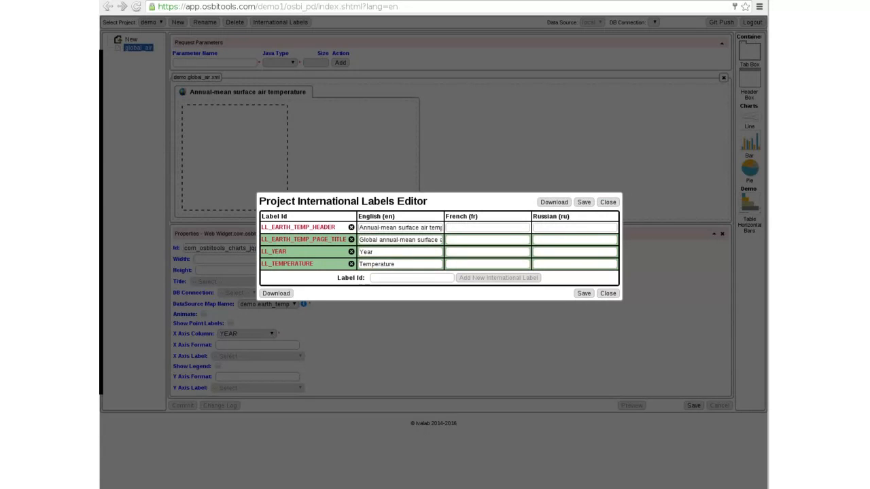
- Add the international label LL_ANNUAL_MEAN with the English text "Annual Mean"
click(412, 278)
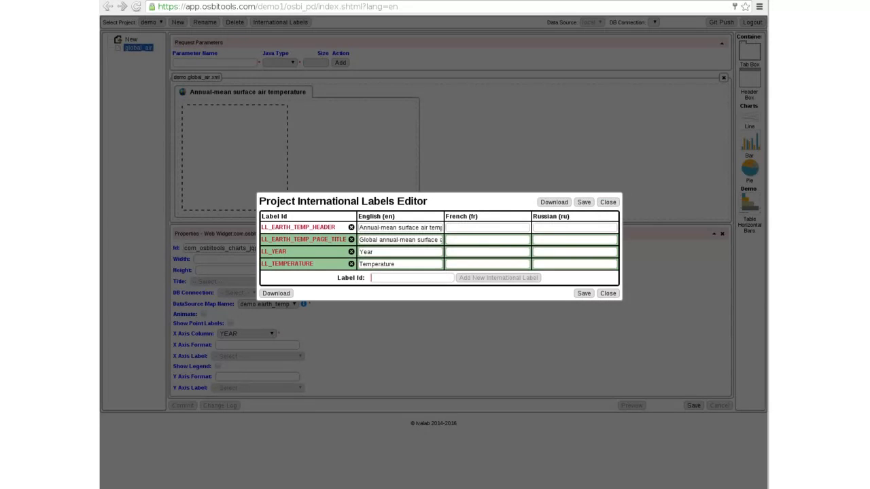
text(LL_ANNUAL_MEAN)
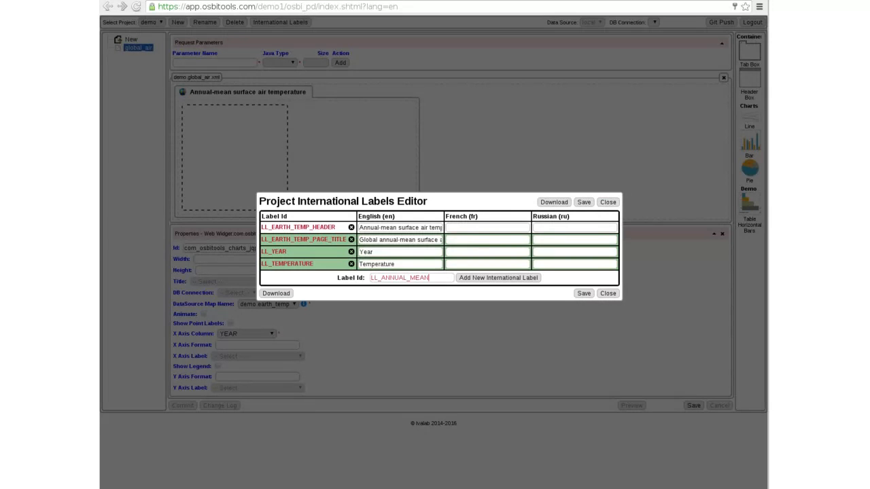
key(Return)
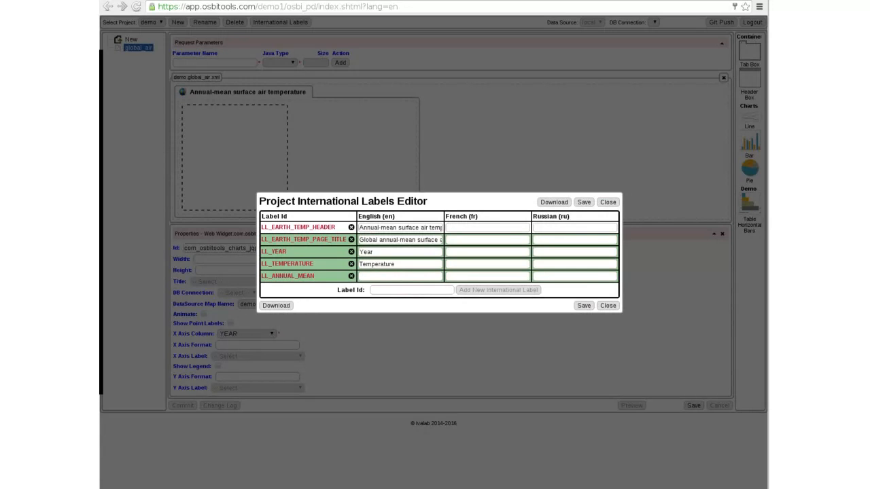
text(Annual Mean)
- Add the international label LL_5YEAR_MEAN with the English text "5 Years Mean", and save and close the project labels
click(412, 290)
text(LL_5YEAR_MEAN)
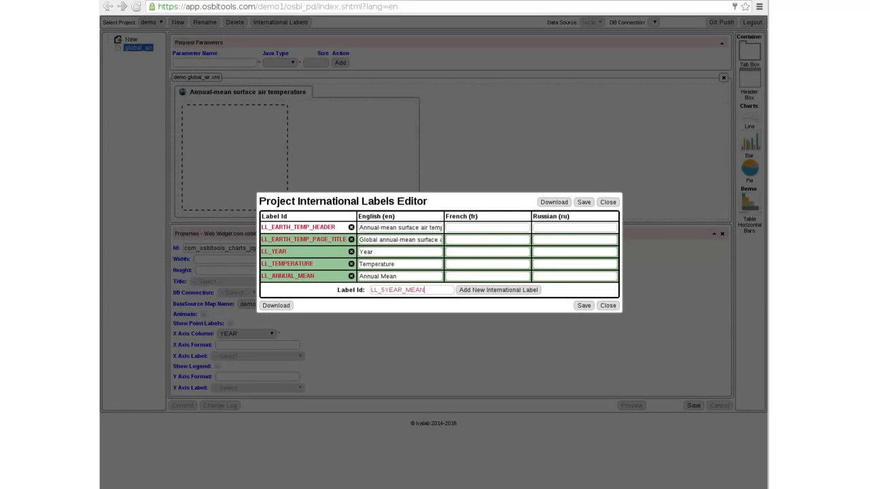
key(Return)
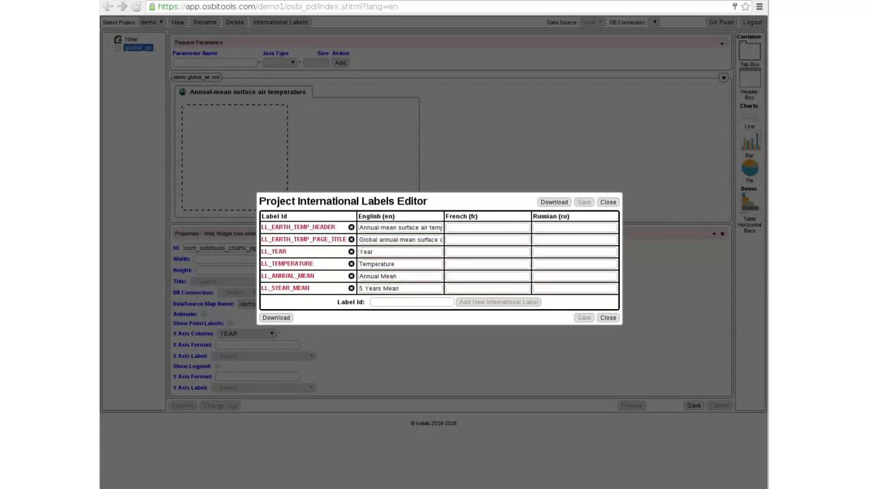
key(Escape)
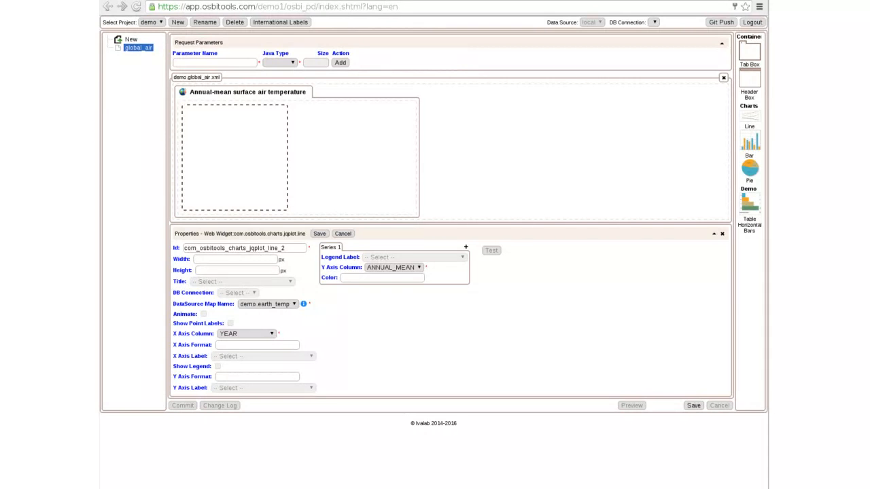
- Set the line chart's X axis label to LL_YEAR and its Y axis label to LL_TEMPERATURE
click(264, 357)
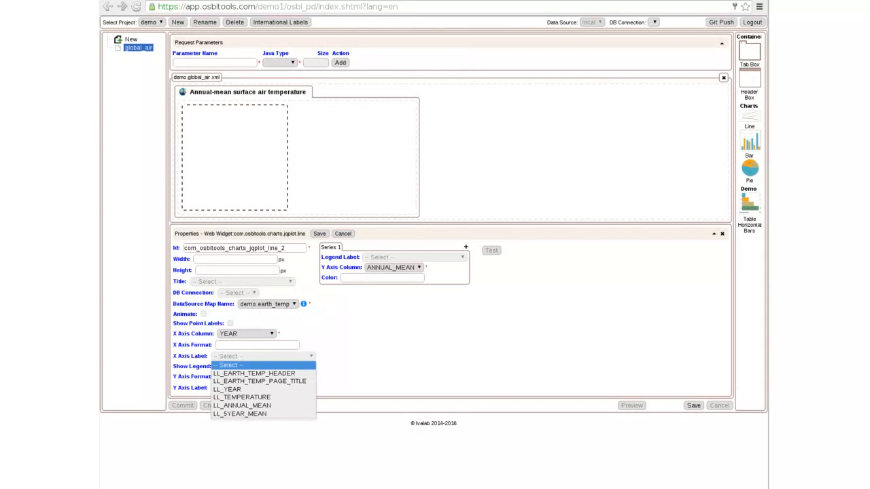
click(245, 389)
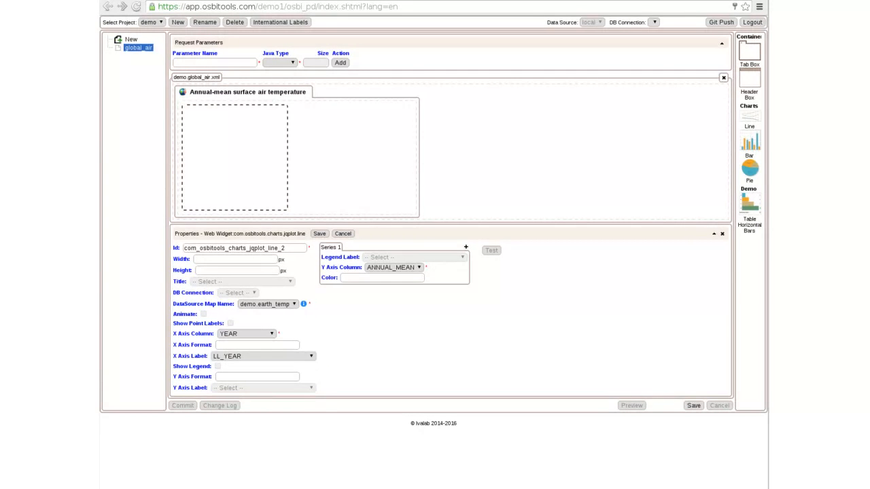
click(264, 388)
click(245, 428)
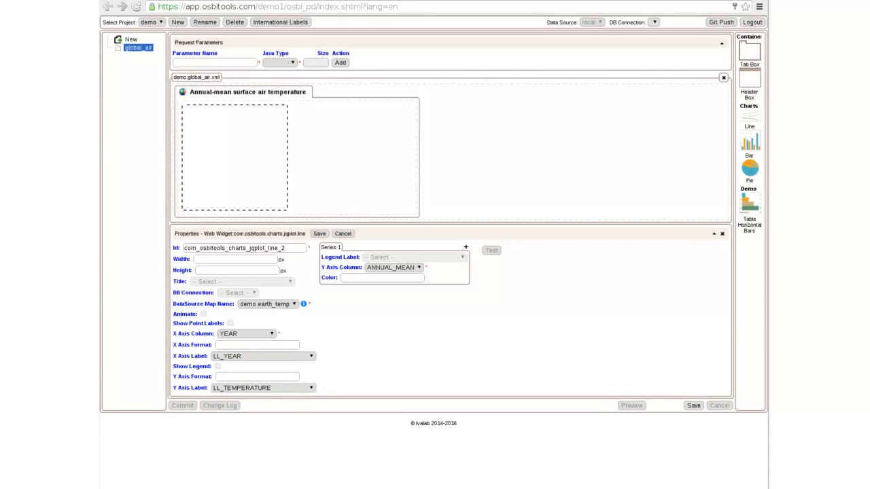
- Set Series 1's legend label to LL_ANNUAL_MEAN and add Series 2 with legend label LL_5YEAR_MEAN and Y axis column 5YEAR_MEAN
click(414, 257)
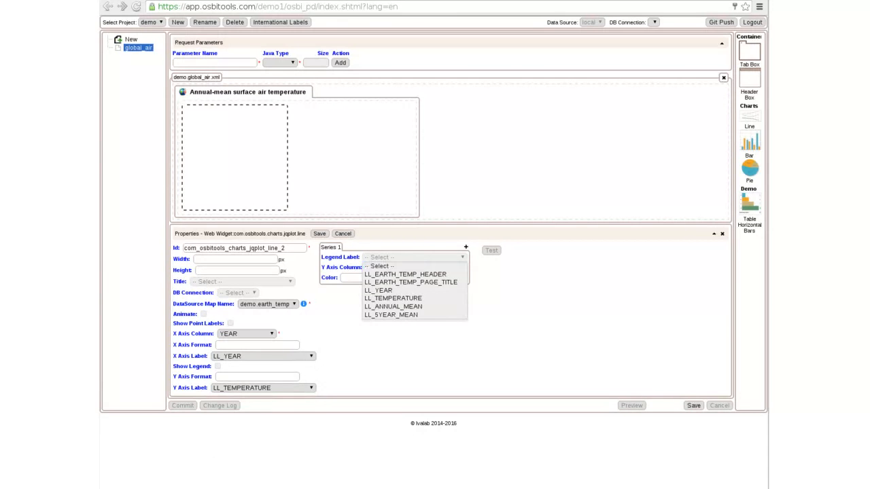
click(393, 307)
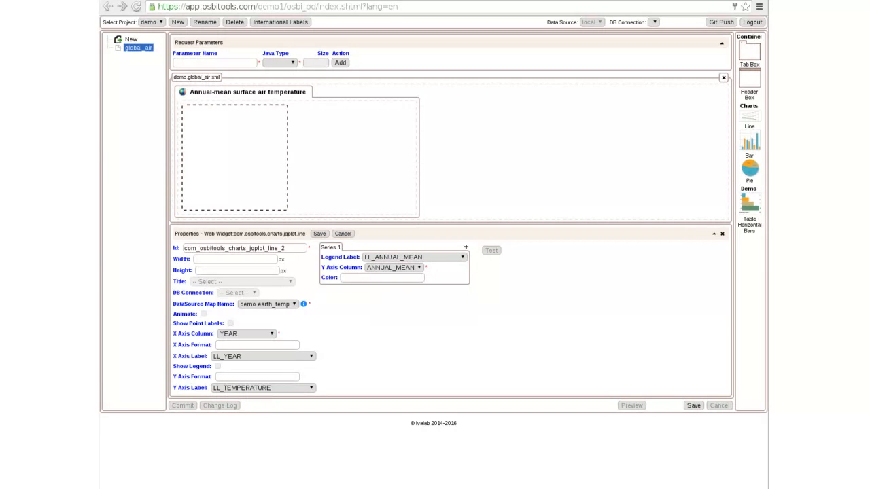
click(465, 246)
click(415, 259)
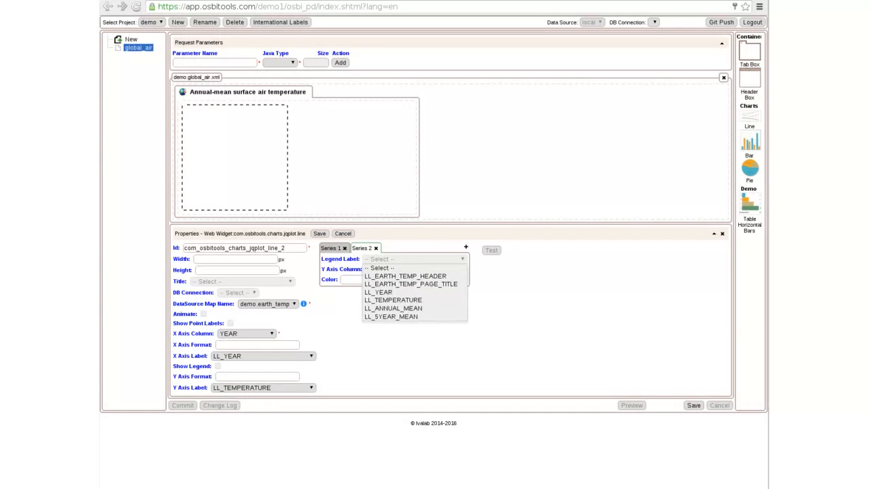
click(391, 321)
click(395, 270)
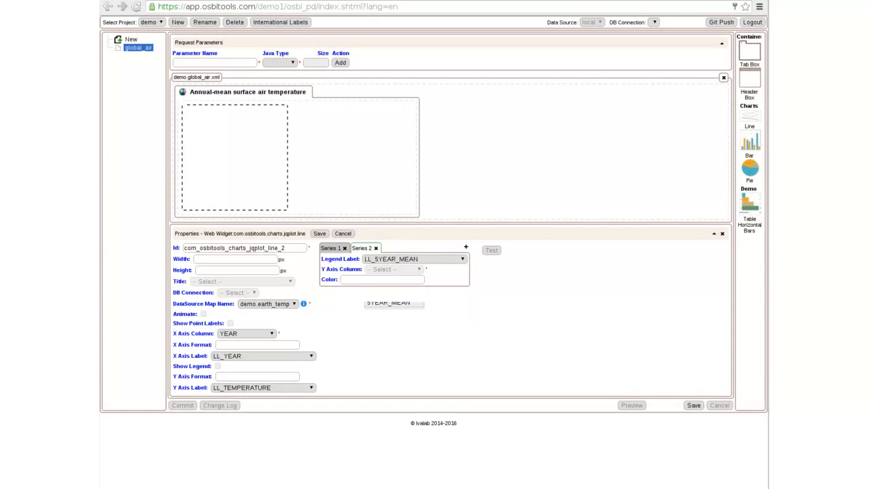
click(389, 304)
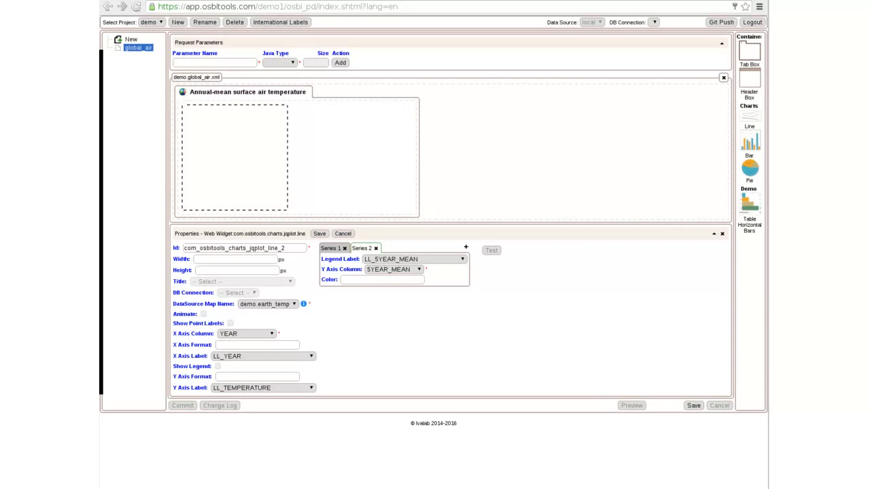
- Give the line chart the X axis format %Y, a width and height of 350 px and a legend, and save its properties
text(%Y)
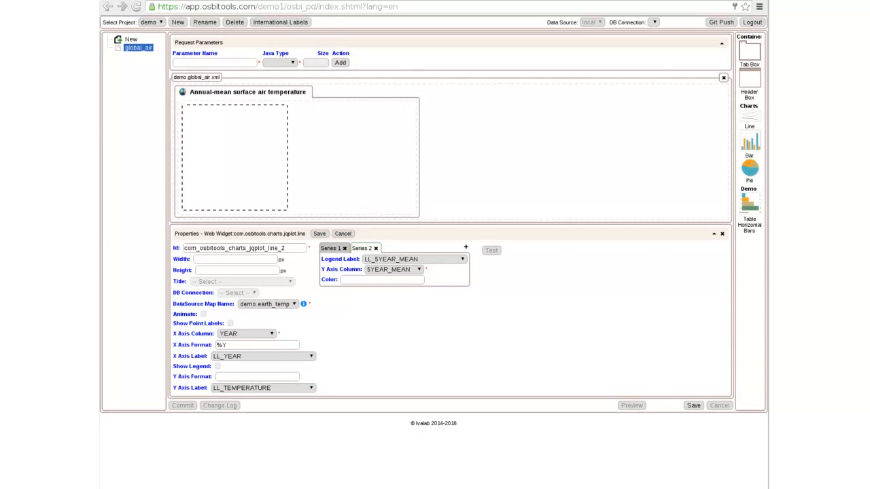
click(285, 248)
click(235, 260)
text(350)
key(Tab)
text(350)
click(218, 367)
click(319, 234)
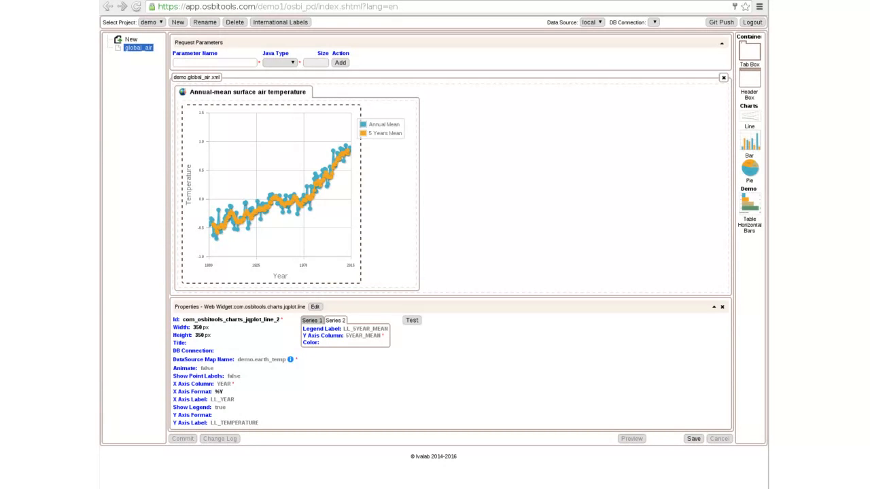
- Save the global_air page and commit it with the message "Initial Design"
click(694, 439)
click(183, 439)
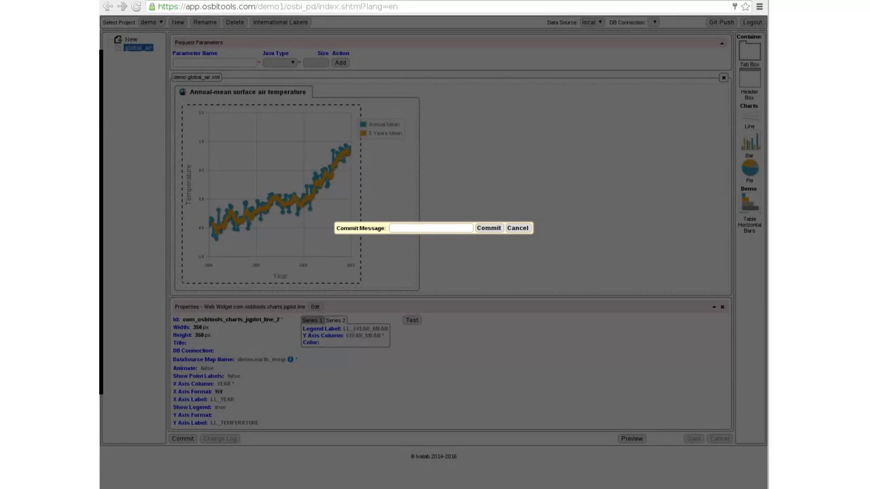
text(Initial Design)
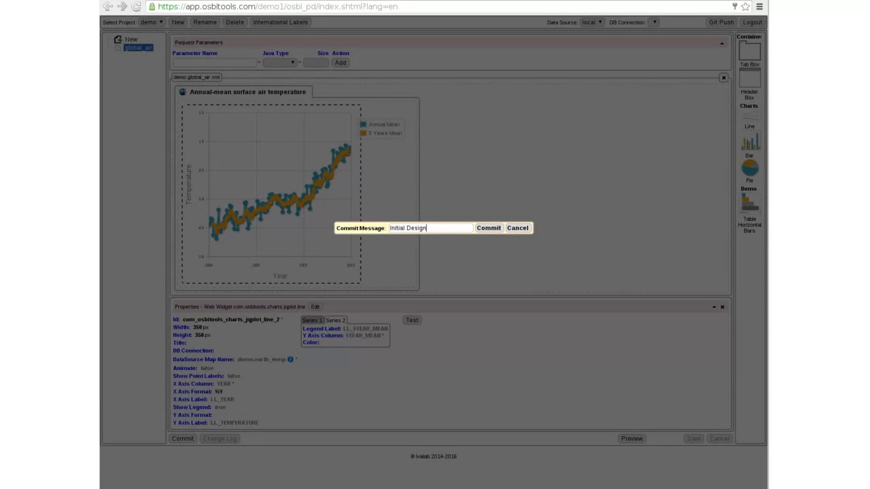
key(Return)
- Preview the global_air page, examine its page title heading and close the preview
click(631, 439)
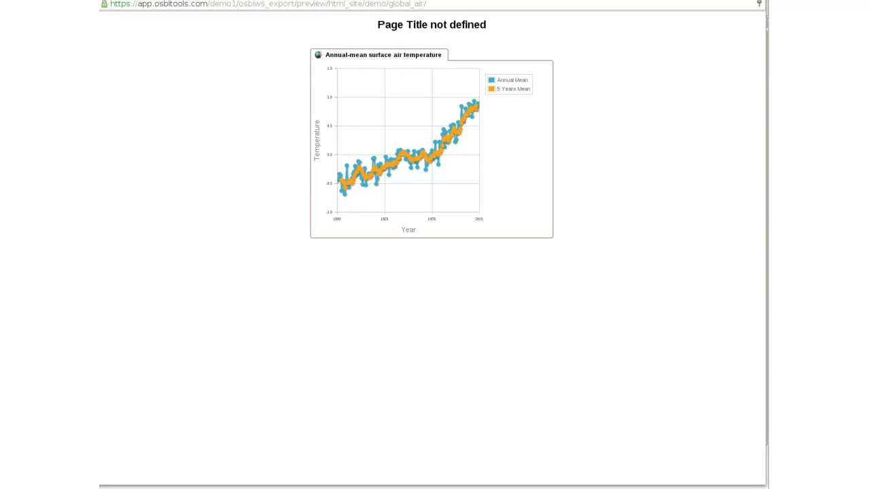
drag(378, 24, 486, 25)
click(495, 27)
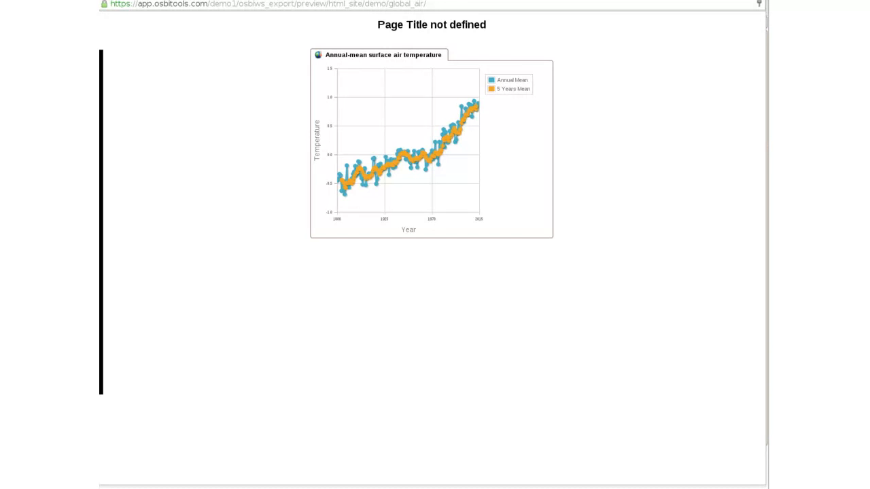
key(ctrl+w)
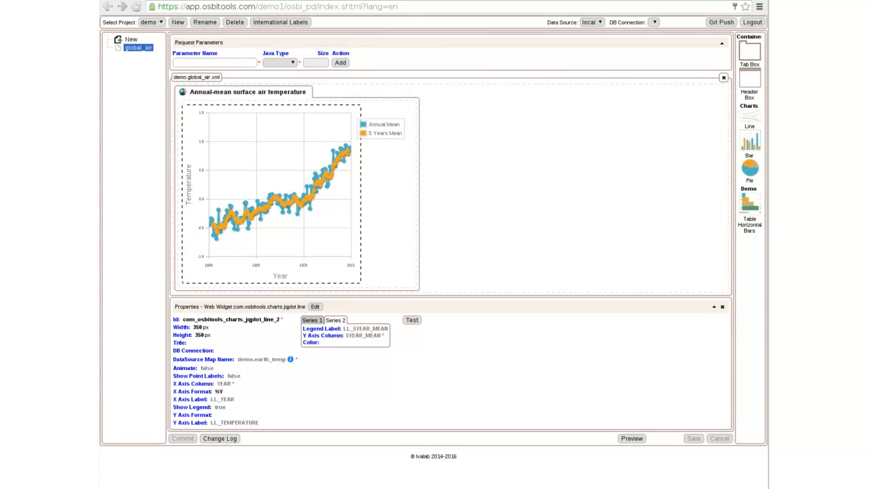
- Set the global_air page's title to LL_EARTH_TEMP_PAGE_TITLE and its copyright to "2016 - OsBiTools Demo", and save the page properties
click(571, 197)
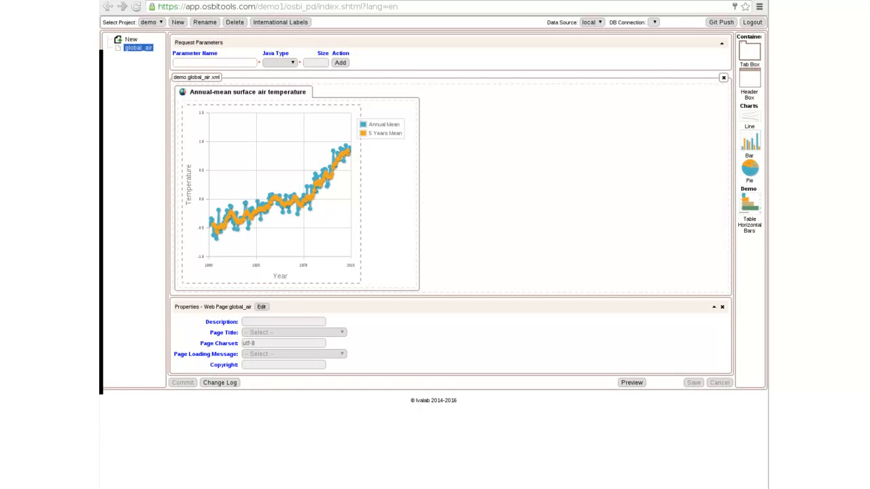
click(262, 307)
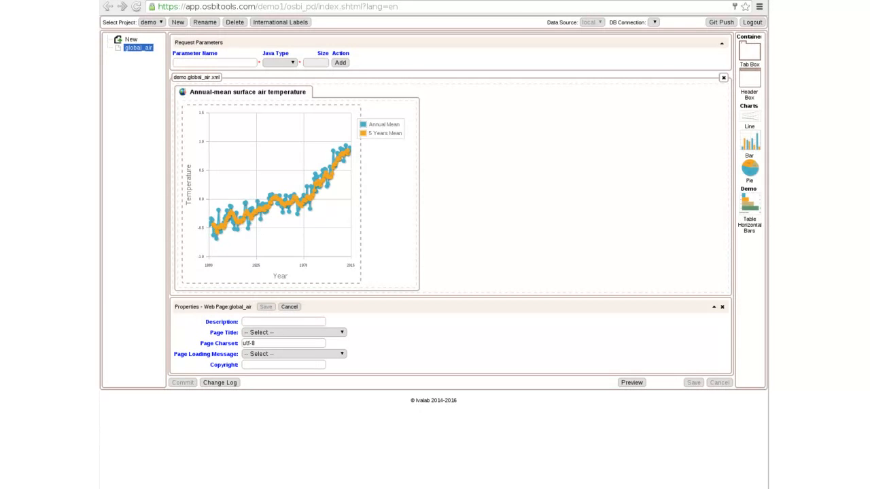
click(294, 333)
click(291, 357)
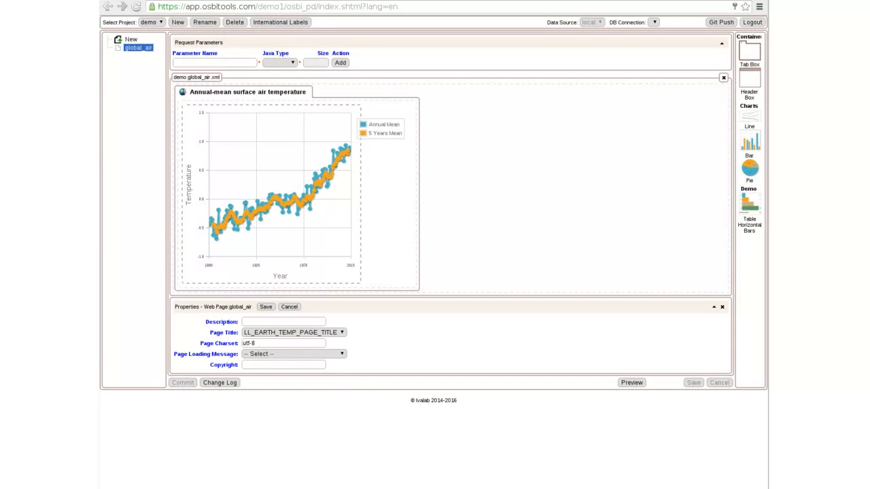
text(2016 - OsBiTools Demo)
click(266, 307)
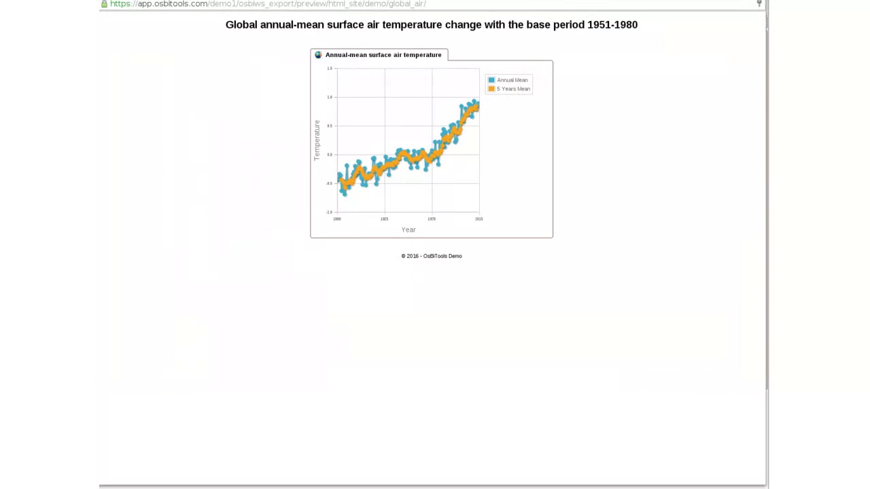
- Examine the full page title heading in the global_air preview and close the preview
drag(225, 24, 637, 24)
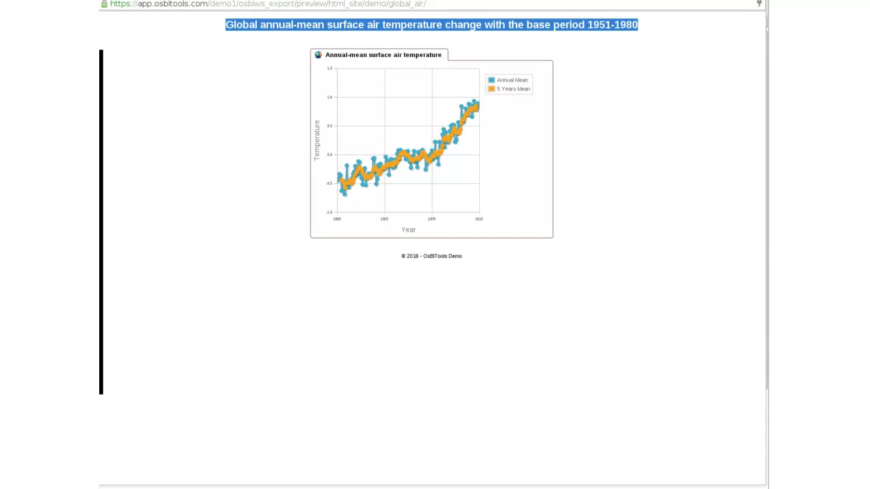
mouse_move(445, 138)
key(ctrl+w)
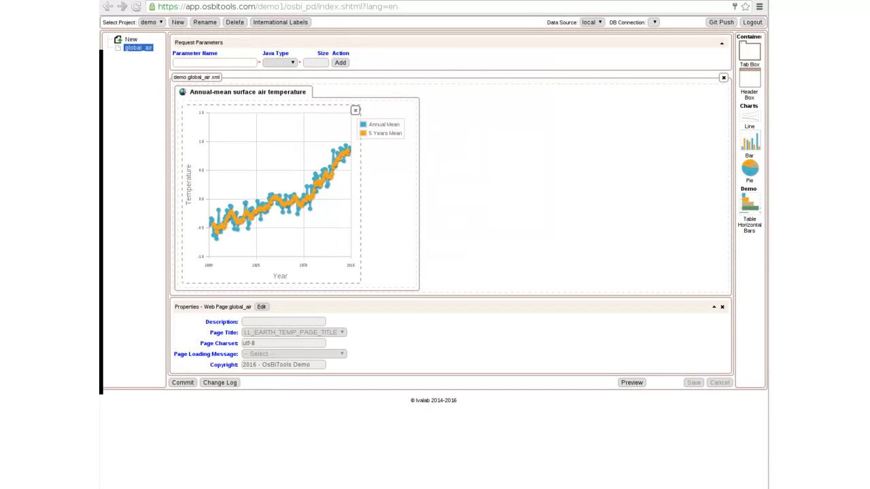
- Enable Animate for the temperature line chart and save both its properties and the page
click(271, 190)
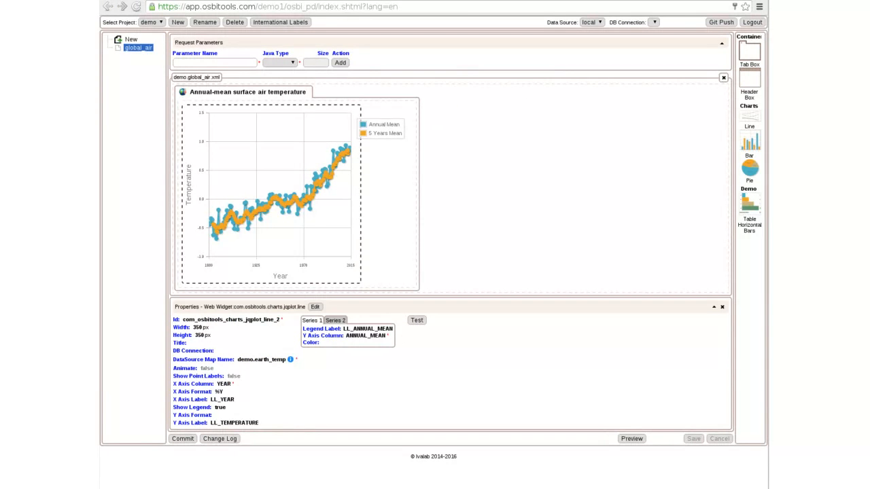
click(315, 306)
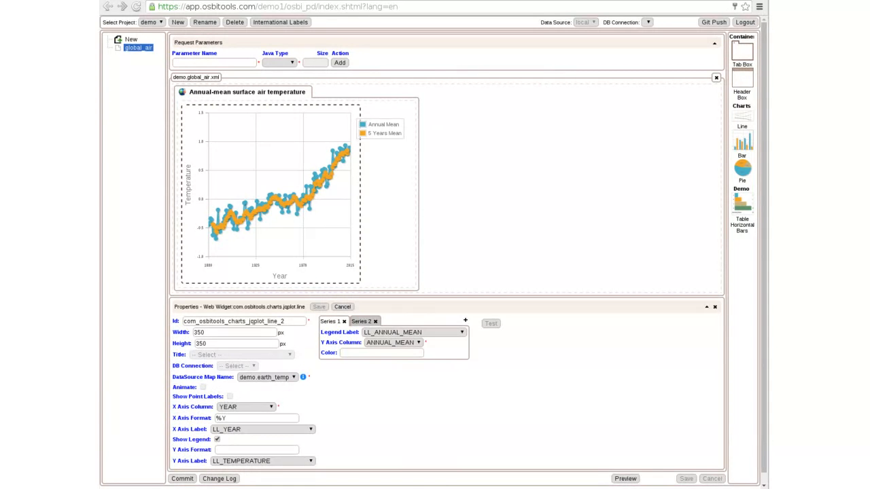
click(203, 387)
click(319, 307)
click(693, 440)
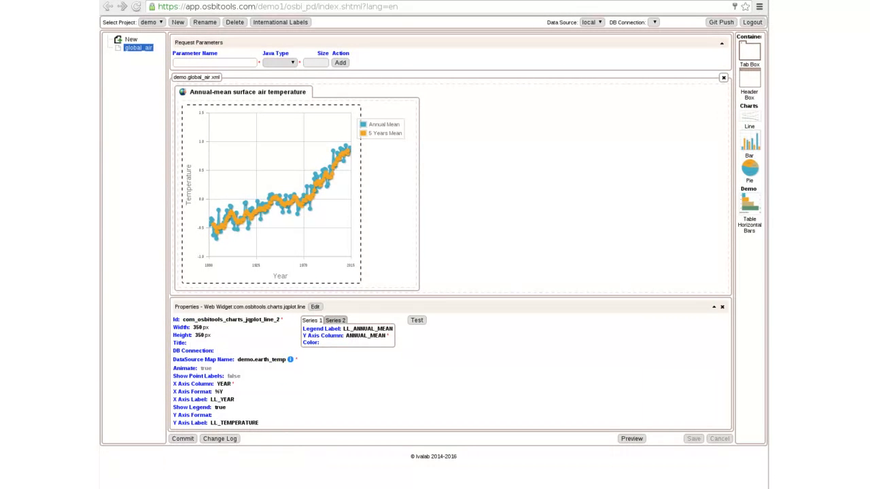
- Commit the global_air page with the message "Added animation"
click(182, 439)
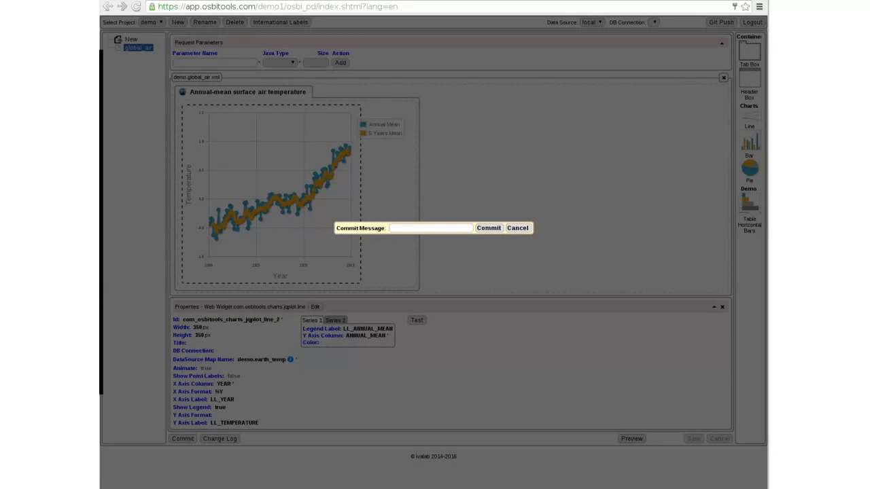
text(Added animation)
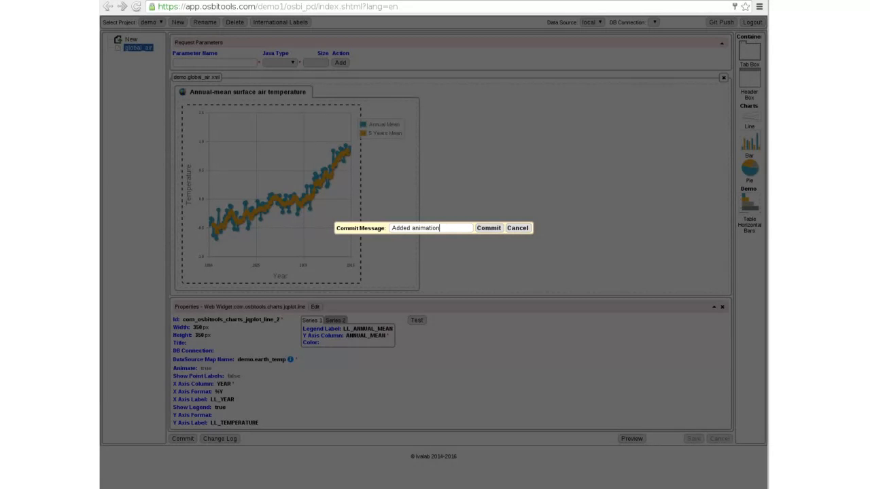
key(Return)
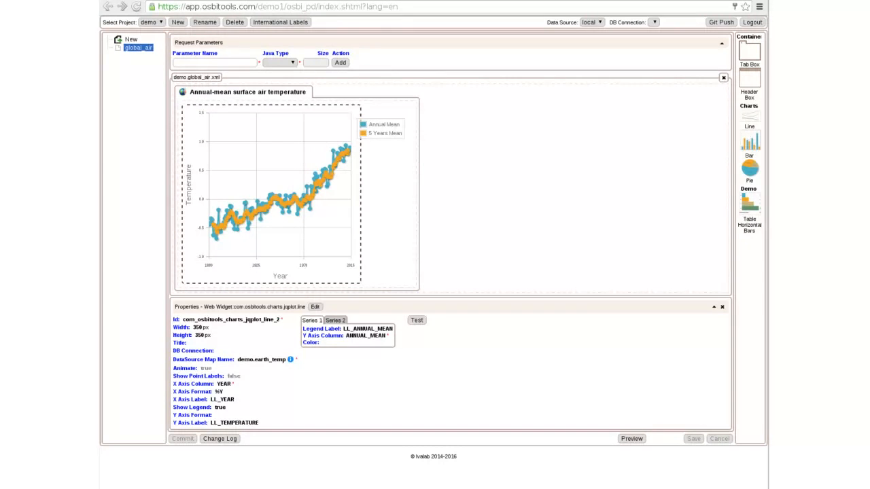
- Download the global_air page as two zip packages, using a different download option for each
drag(139, 48, 143, 52)
right_click(141, 49)
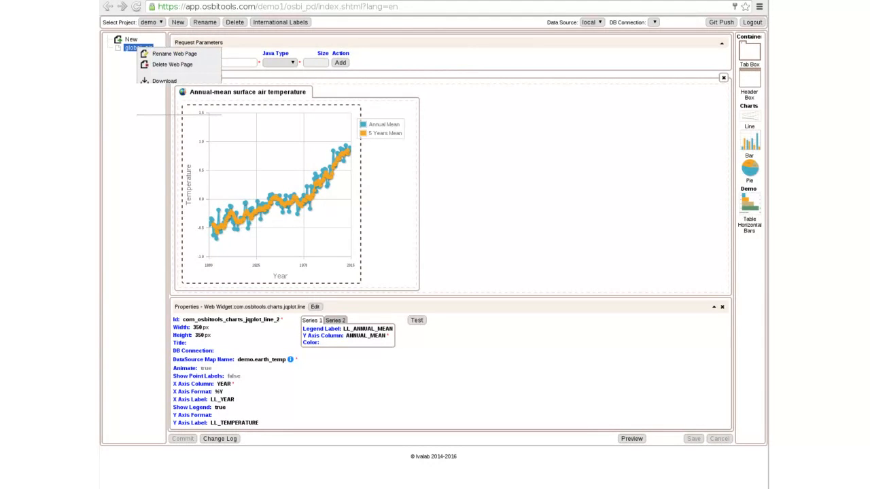
click(155, 79)
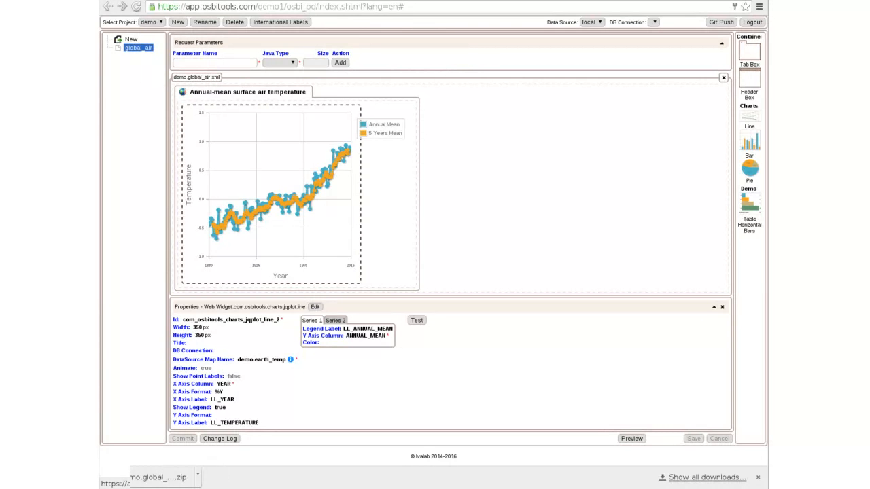
right_click(138, 48)
click(174, 109)
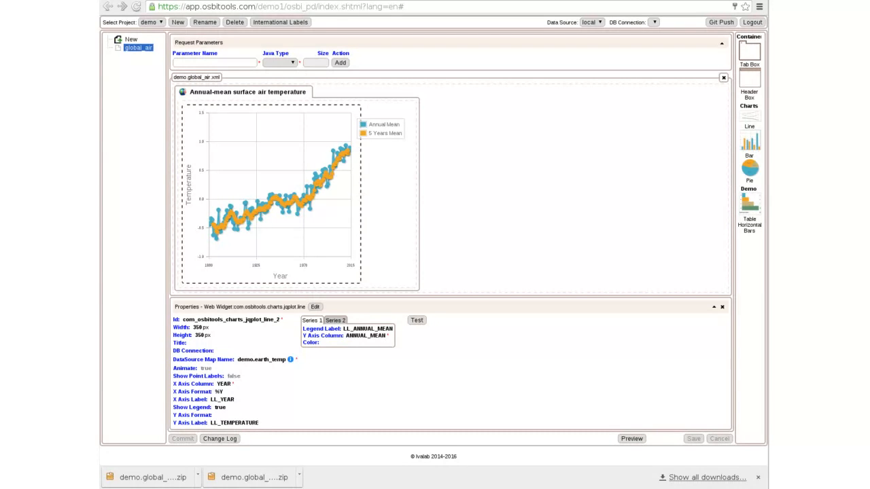
key(ctrl+t)
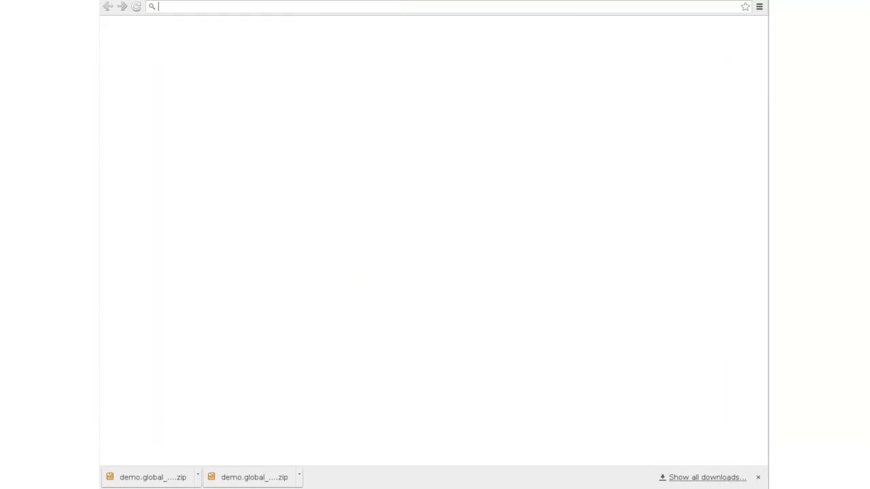
text(https://app.osbitools.com/demo1/osbiws_export/preview/js_embedded/demo/earth_temp/?lang=en)
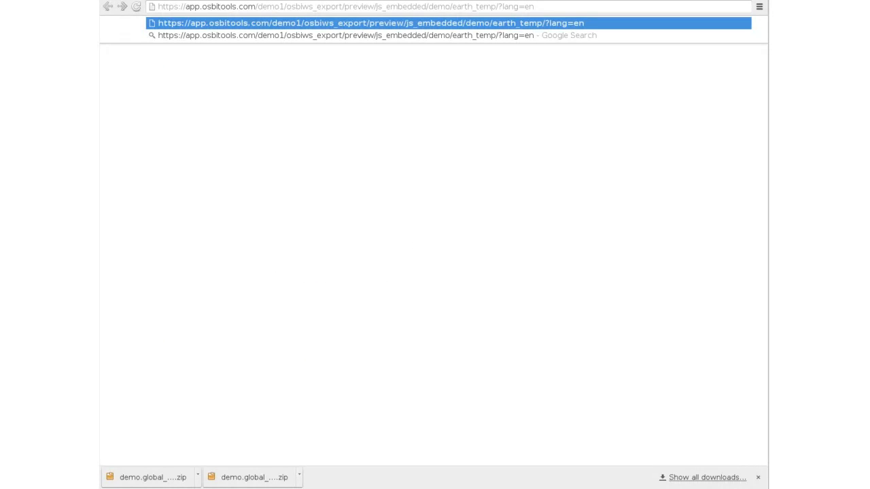
key(Return)
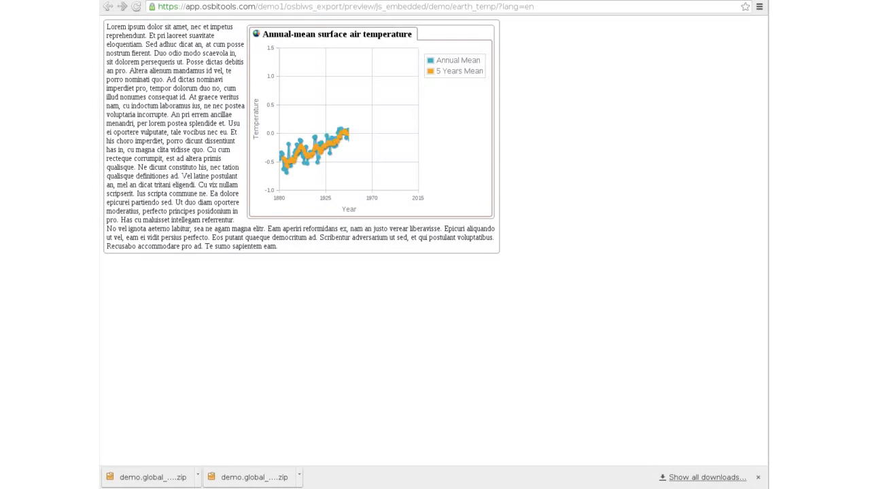
drag(106, 27, 323, 238)
click(324, 238)
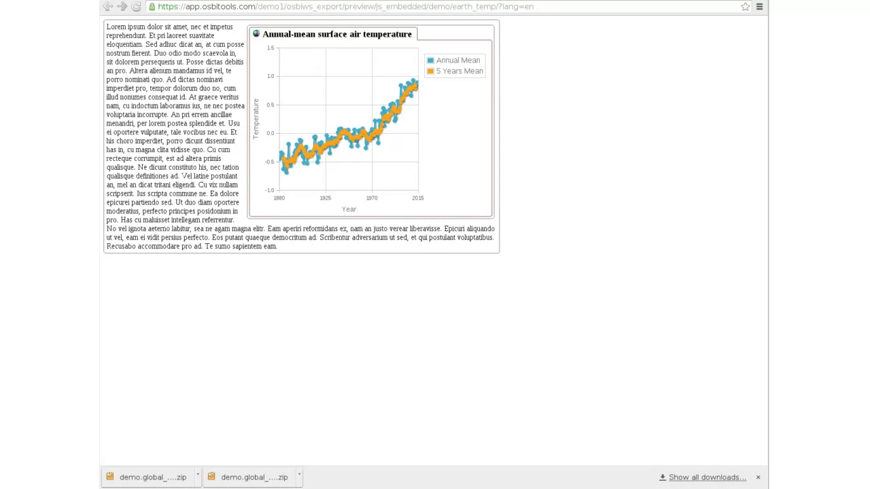
key(ctrl+Tab)
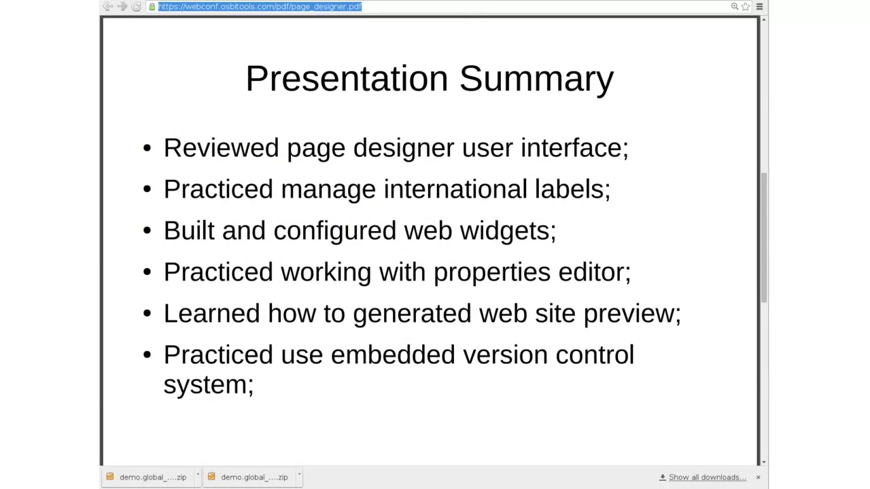